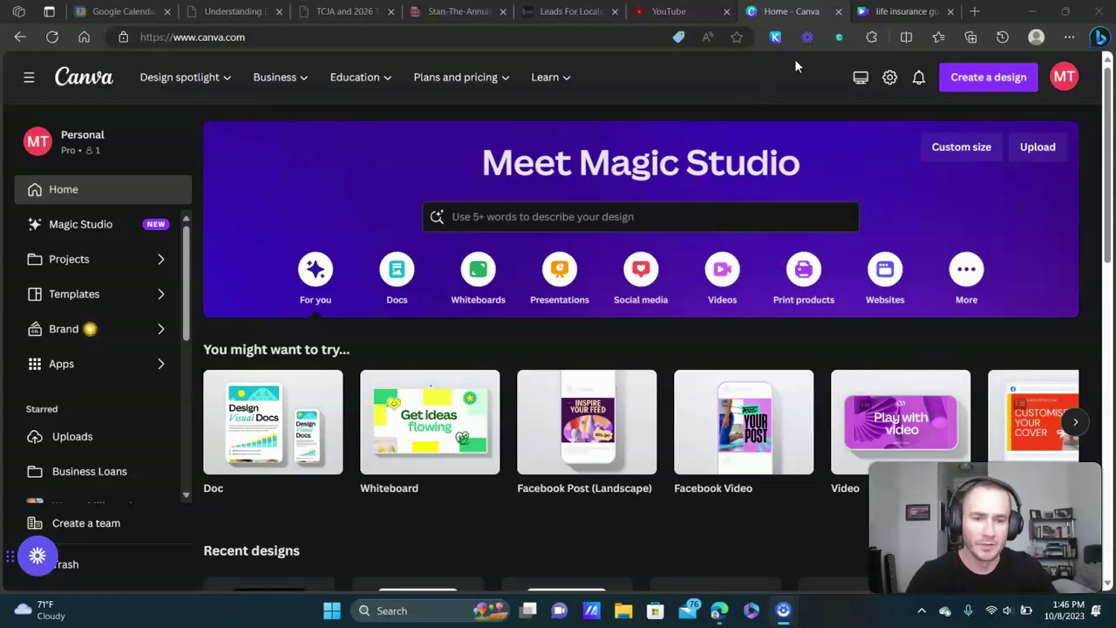
click(894, 4)
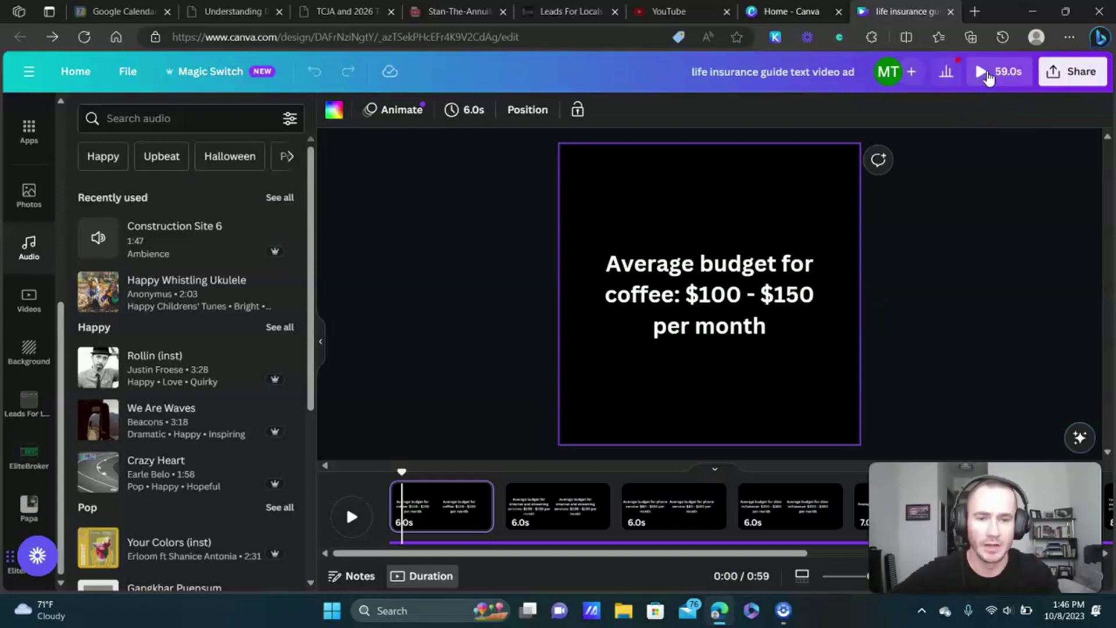
Play the full 59.0s video as a full-screen preview.
click(988, 72)
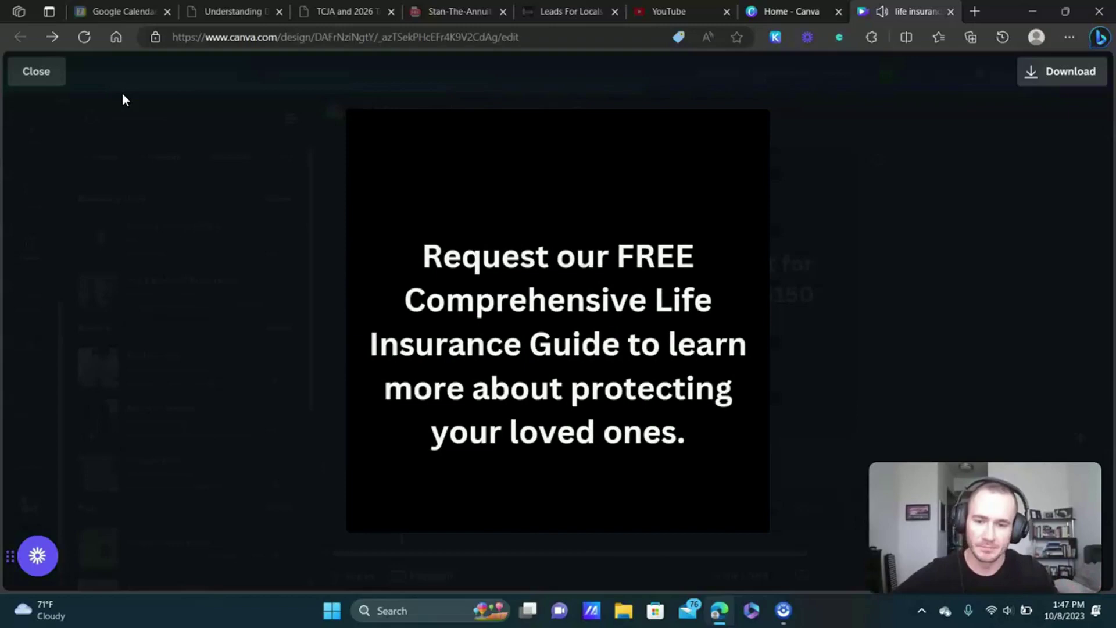
Close the full-screen preview to return to editing the coffee-budget video.
click(30, 72)
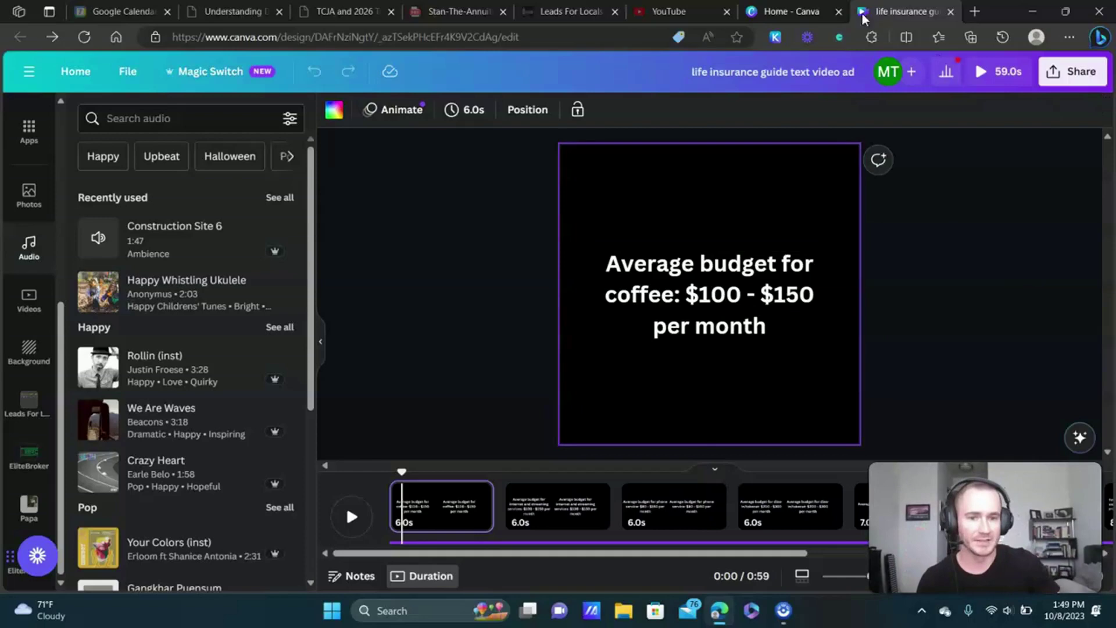
From the Canva home page, search for a new 'facebook video' design.
click(794, 10)
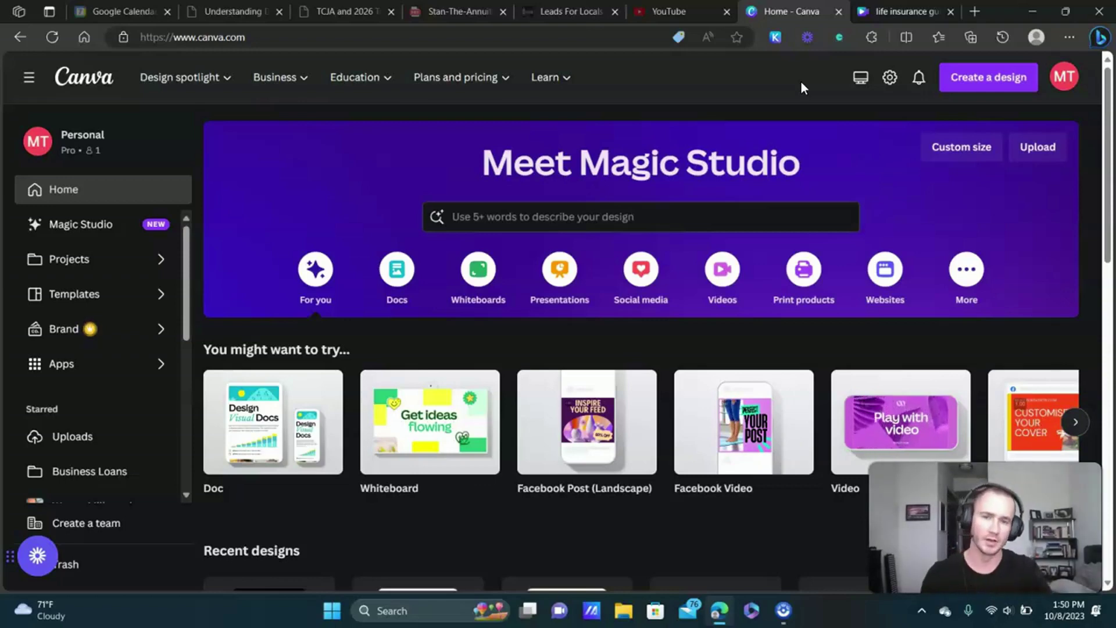
click(973, 87)
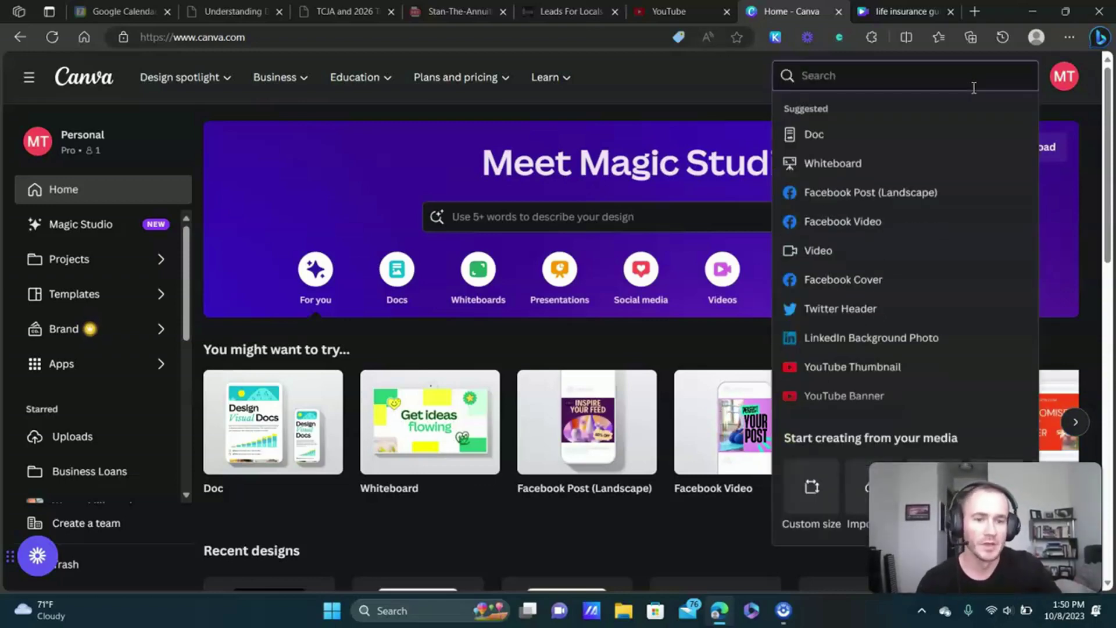
text(facebook)
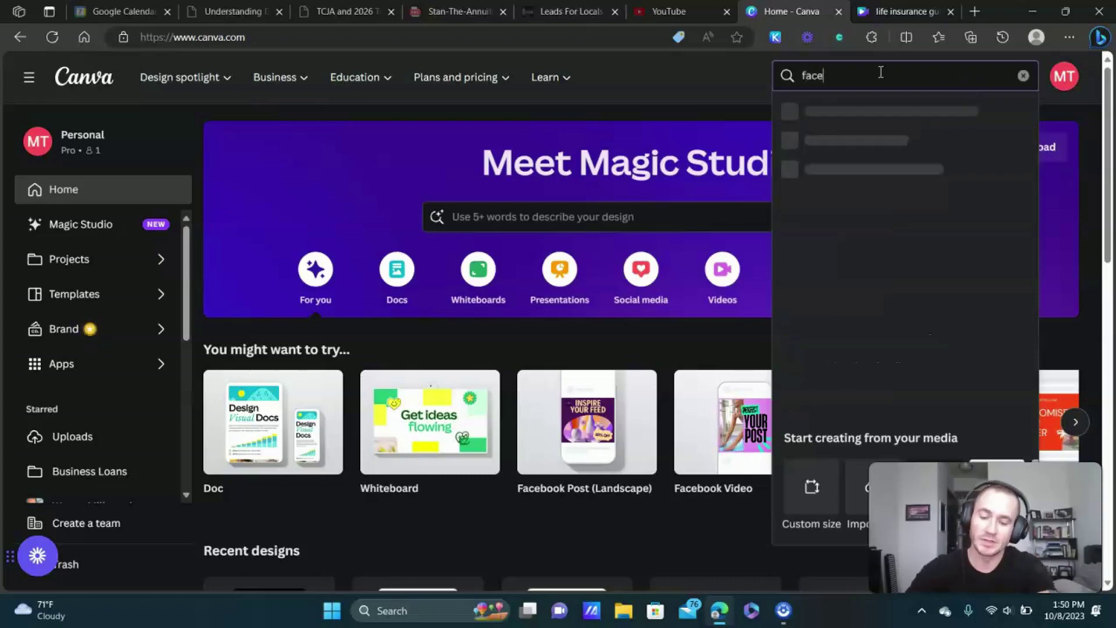
text( video)
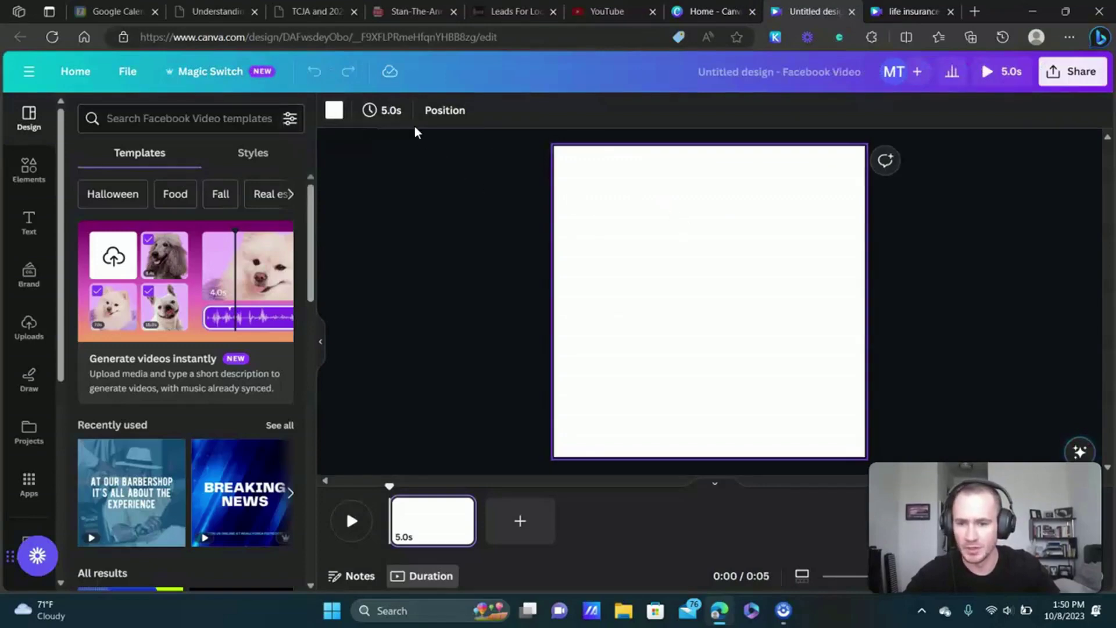
Set the page background colour to black.
click(334, 110)
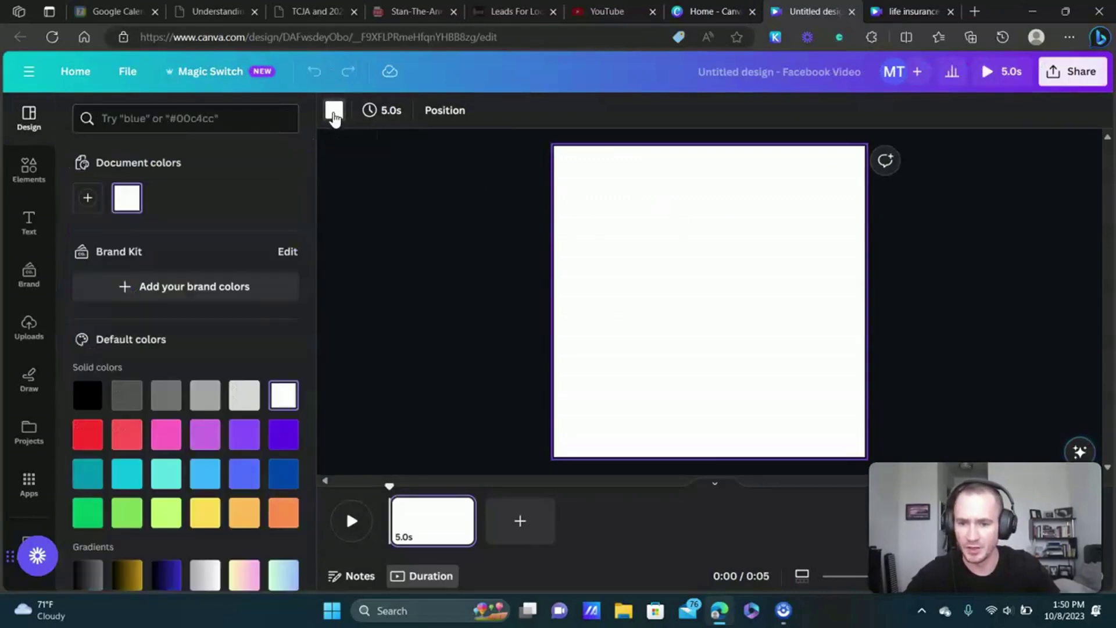
click(93, 400)
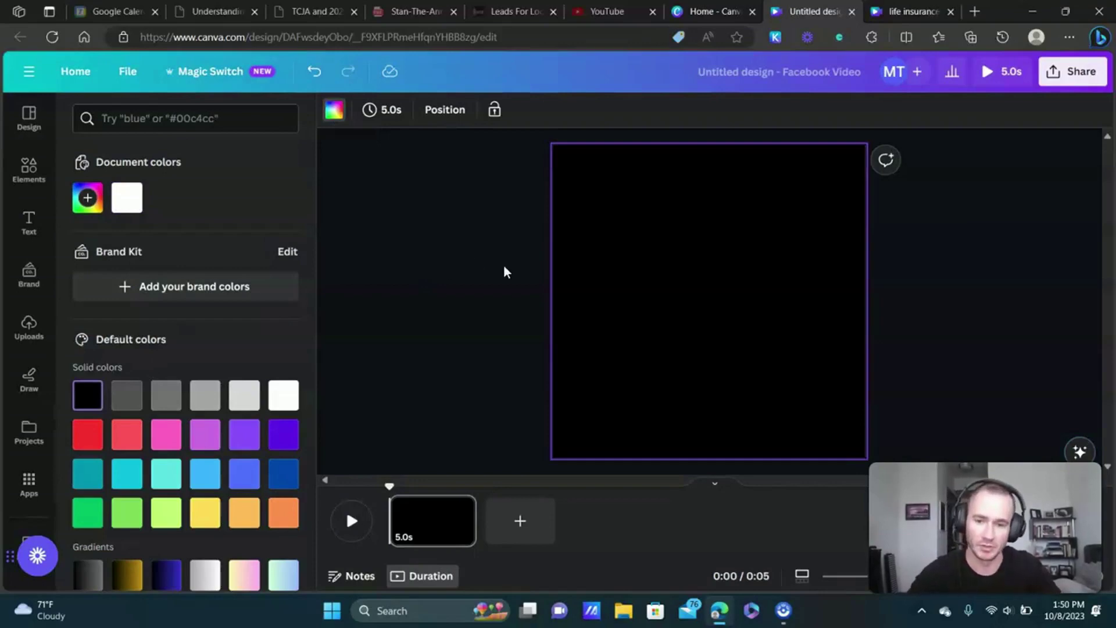
click(443, 237)
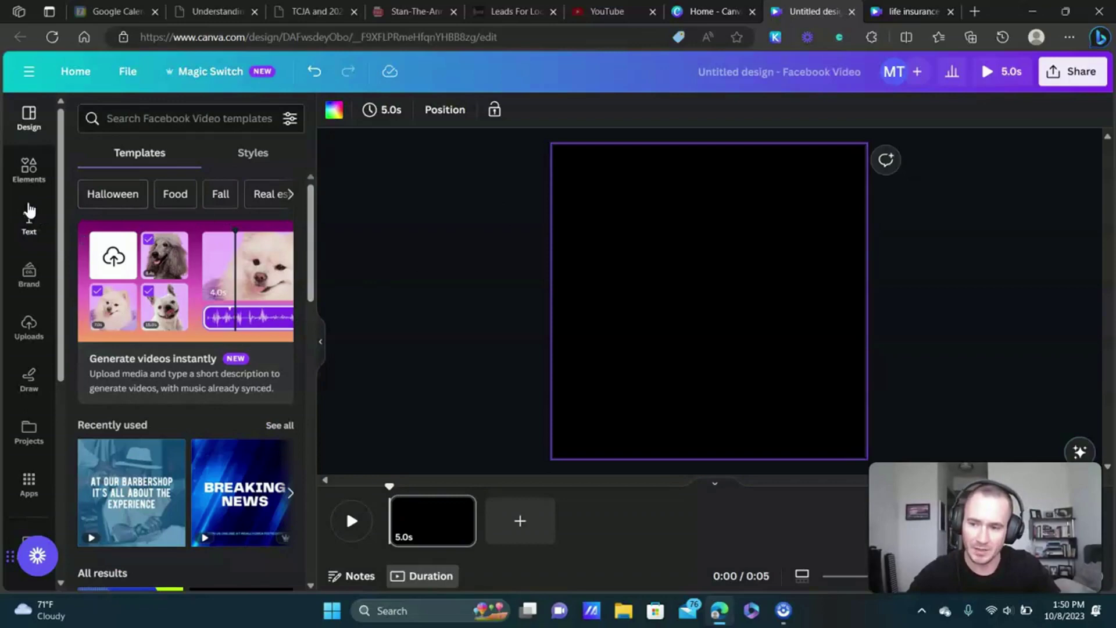
Add a heading text box and move it into the upper half of the page.
click(32, 235)
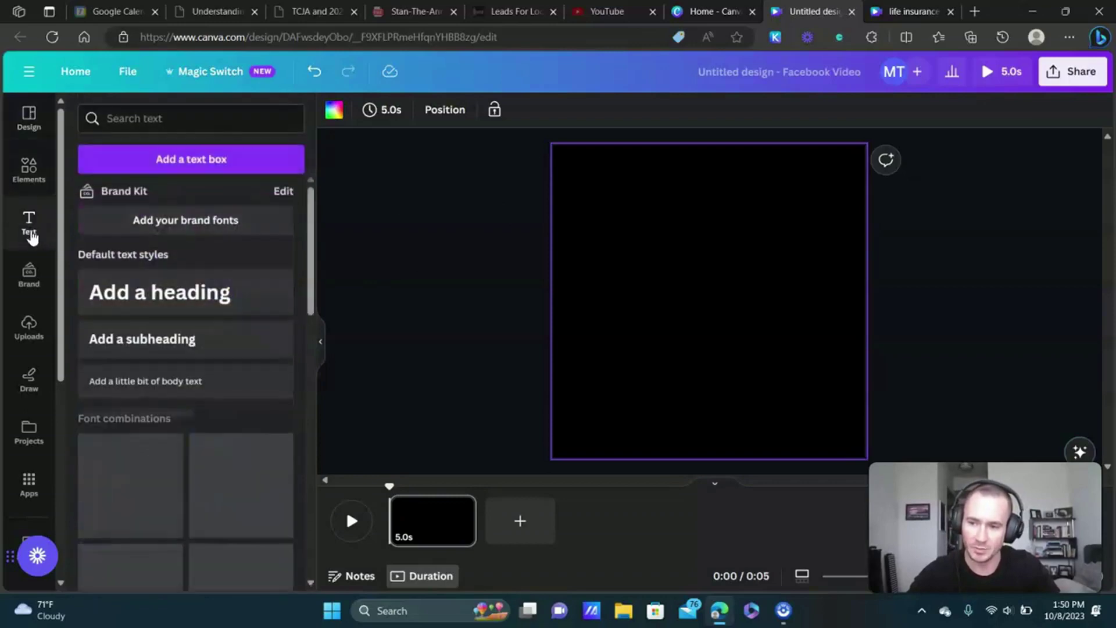
click(207, 294)
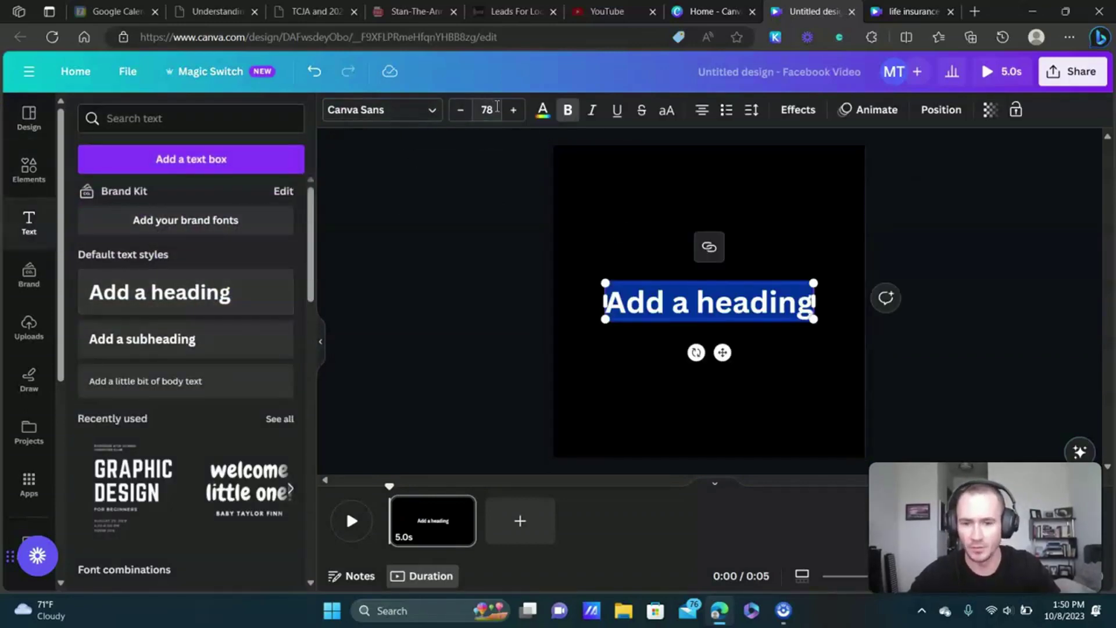
click(543, 110)
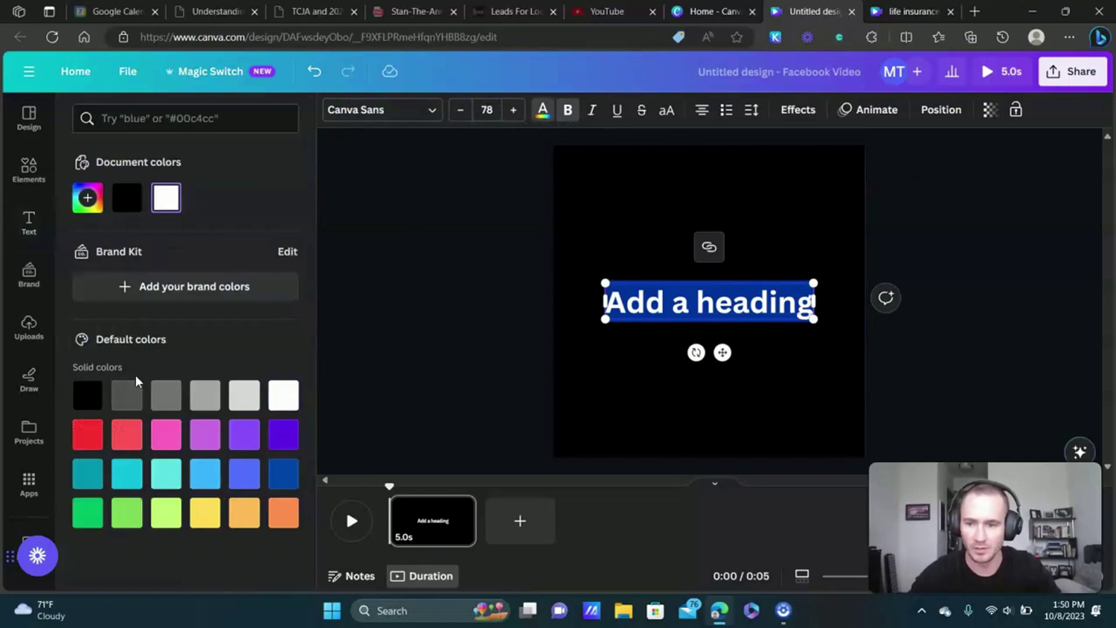
click(505, 309)
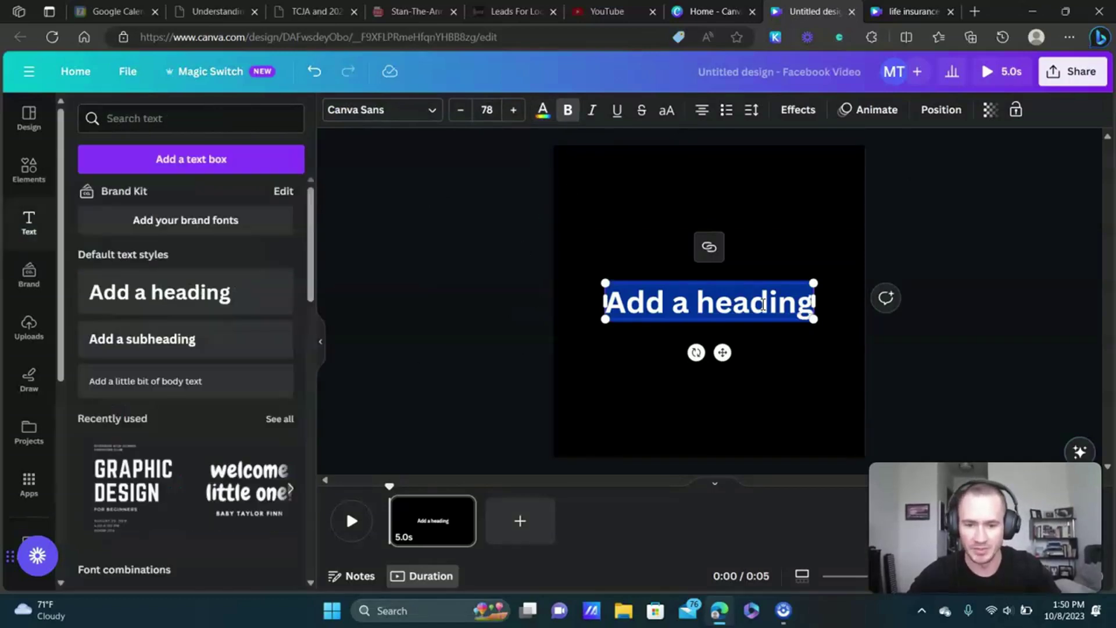
click(712, 301)
drag(712, 301, 718, 265)
Change the heading text to 'Average monthly budget for coffee: $100', fixing the colon spacing.
double_click(718, 264)
double_click(718, 264)
triple_click(718, 265)
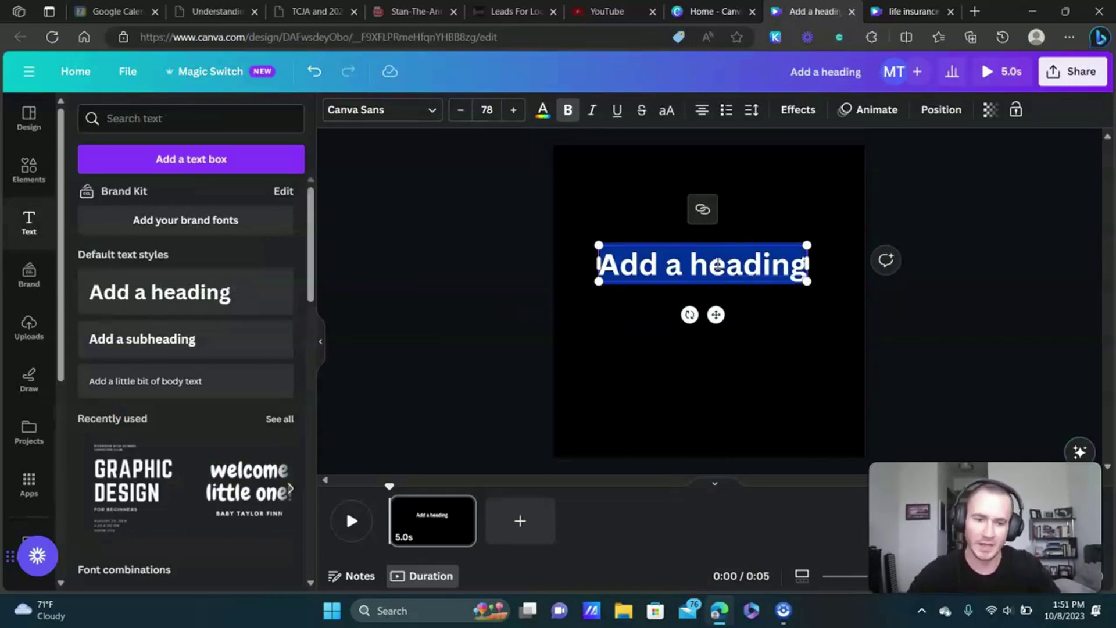
text(Ave)
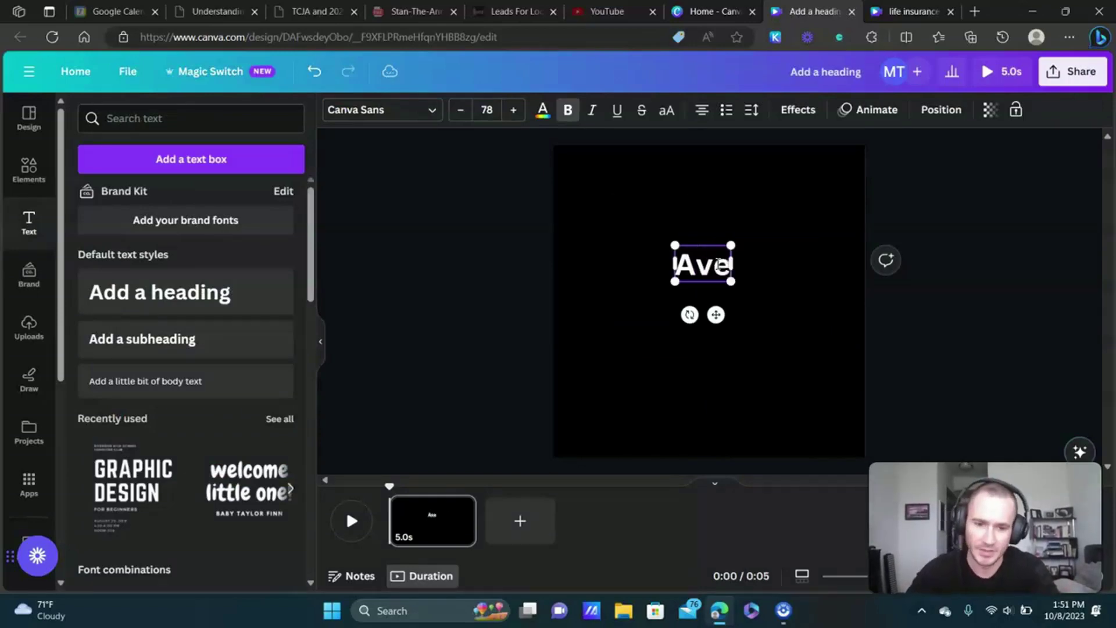
text(rage mont)
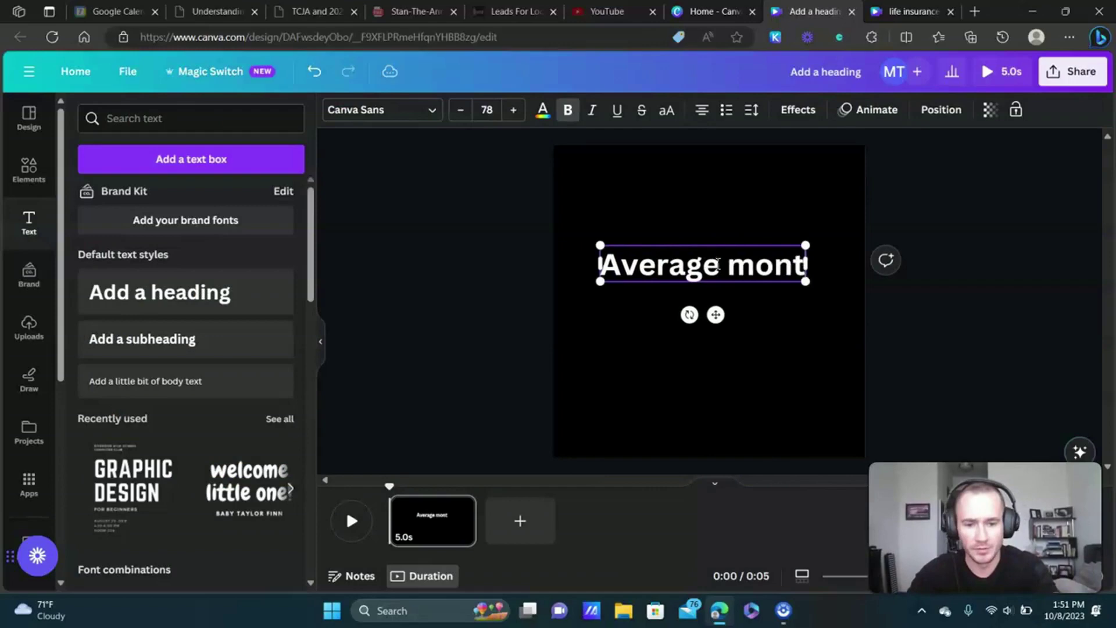
text(hly budget for coffee)
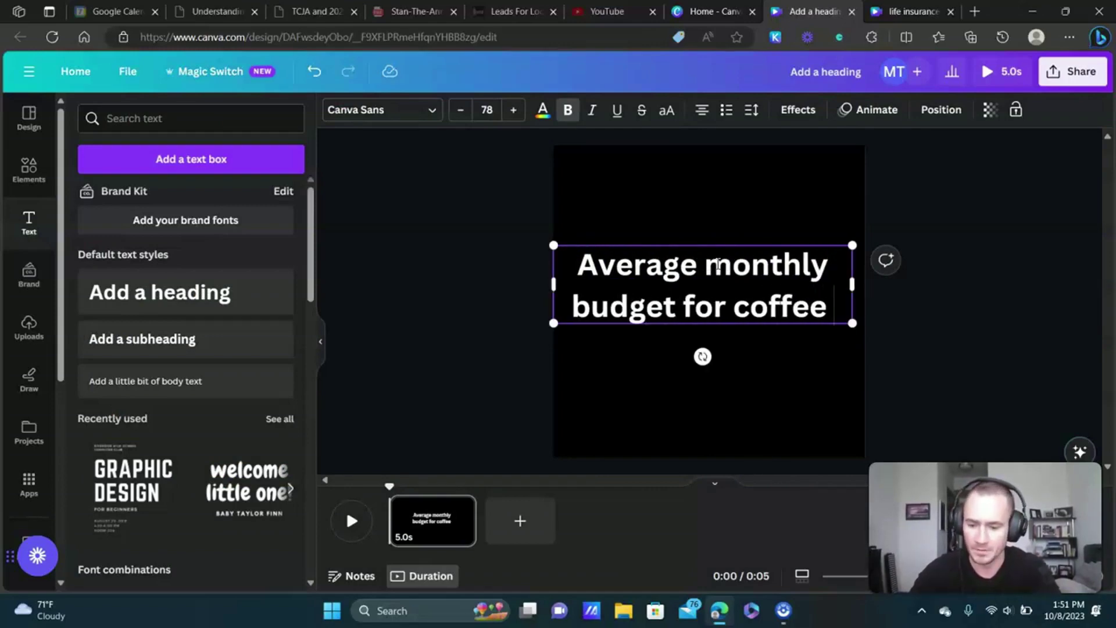
text( :)
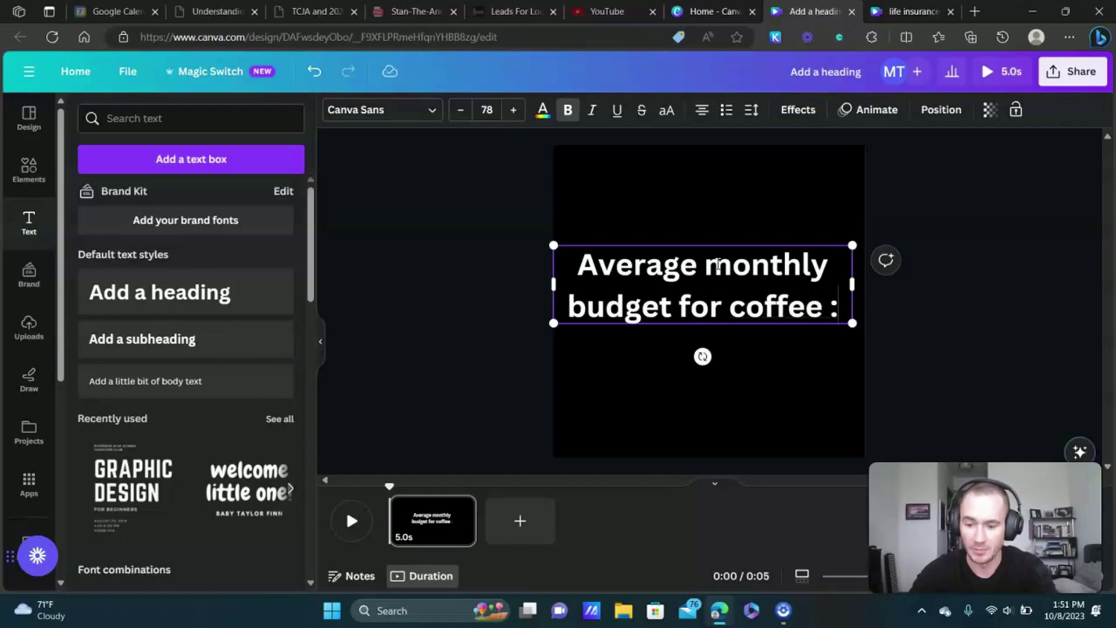
text($100)
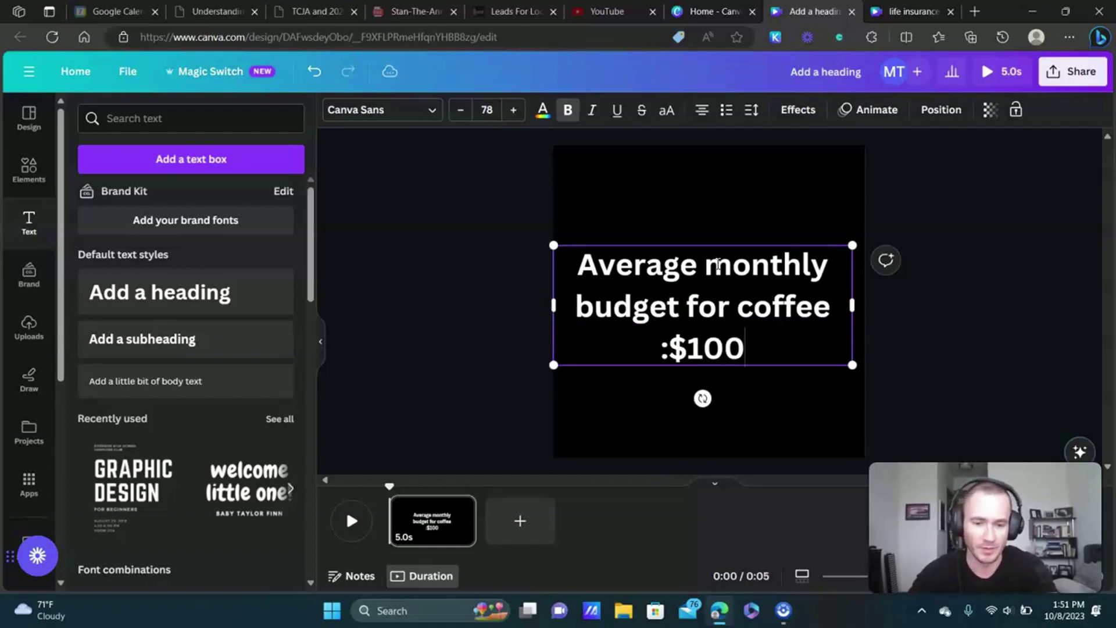
click(663, 347)
click(683, 419)
key(Right)
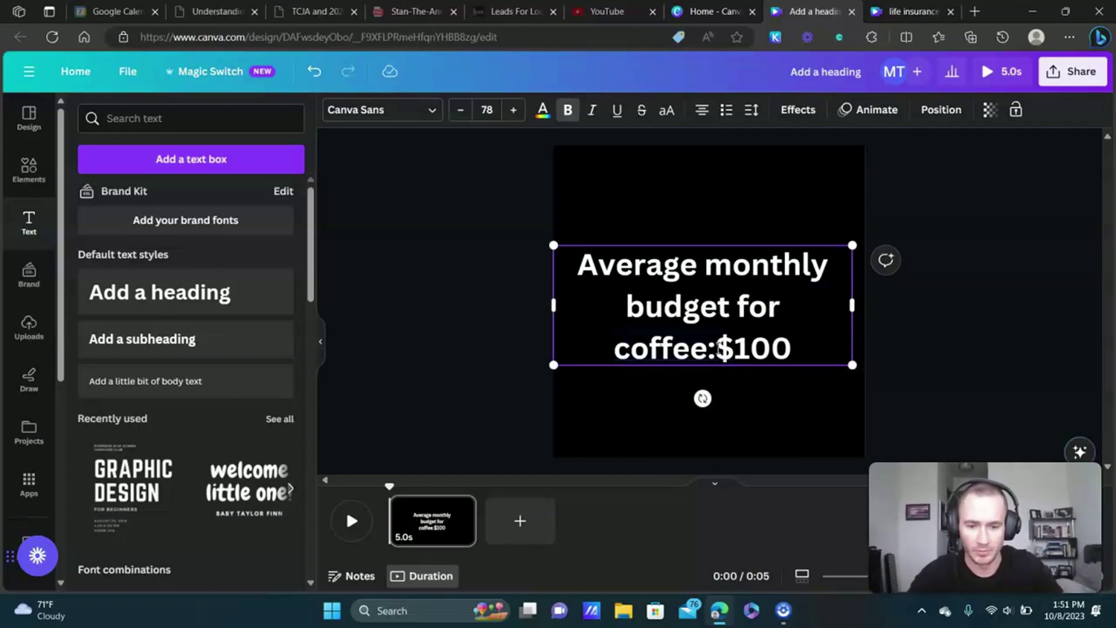
click(1017, 304)
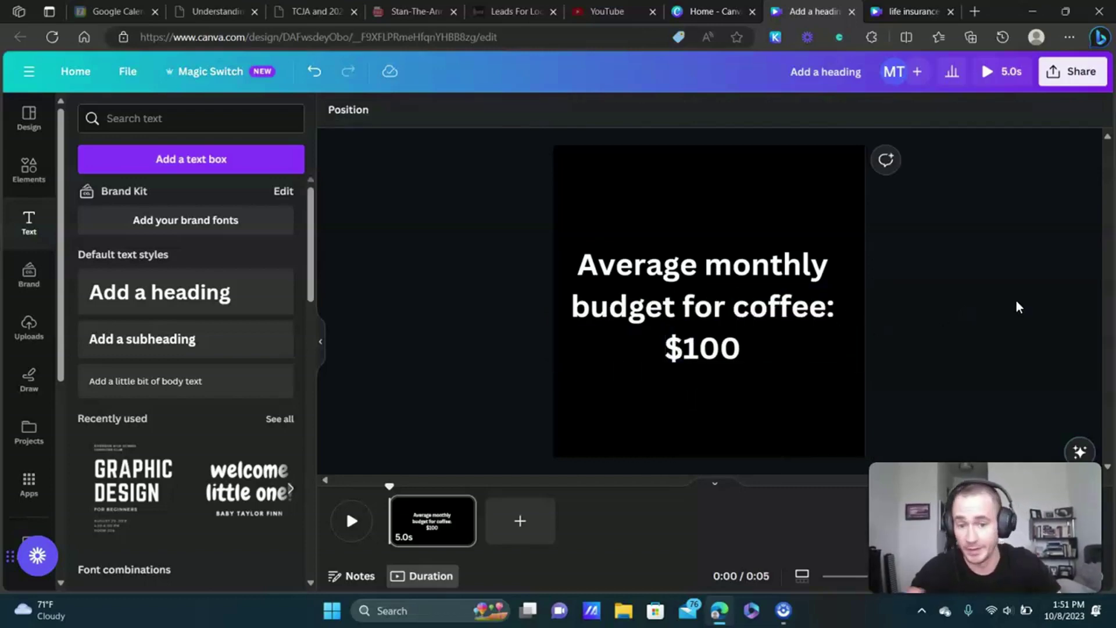
Centre the heading on the page and reselect it to animate it.
drag(713, 283, 725, 279)
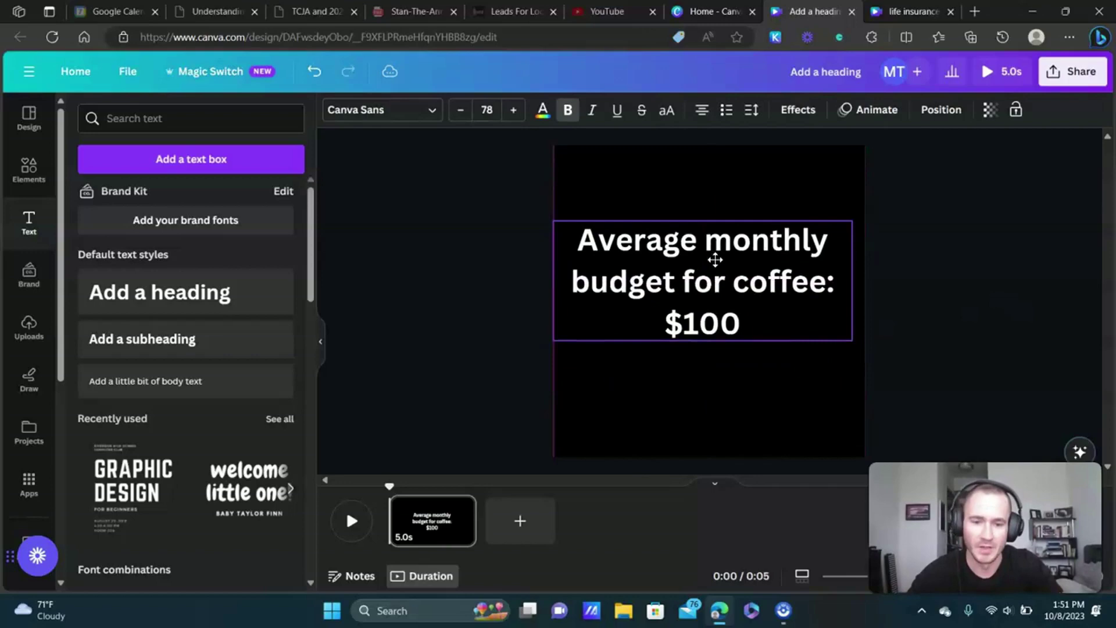
mouse_move(715, 259)
mouse_down()
mouse_move(725, 284)
mouse_move(712, 273)
mouse_move(720, 259)
mouse_move(717, 277)
mouse_up()
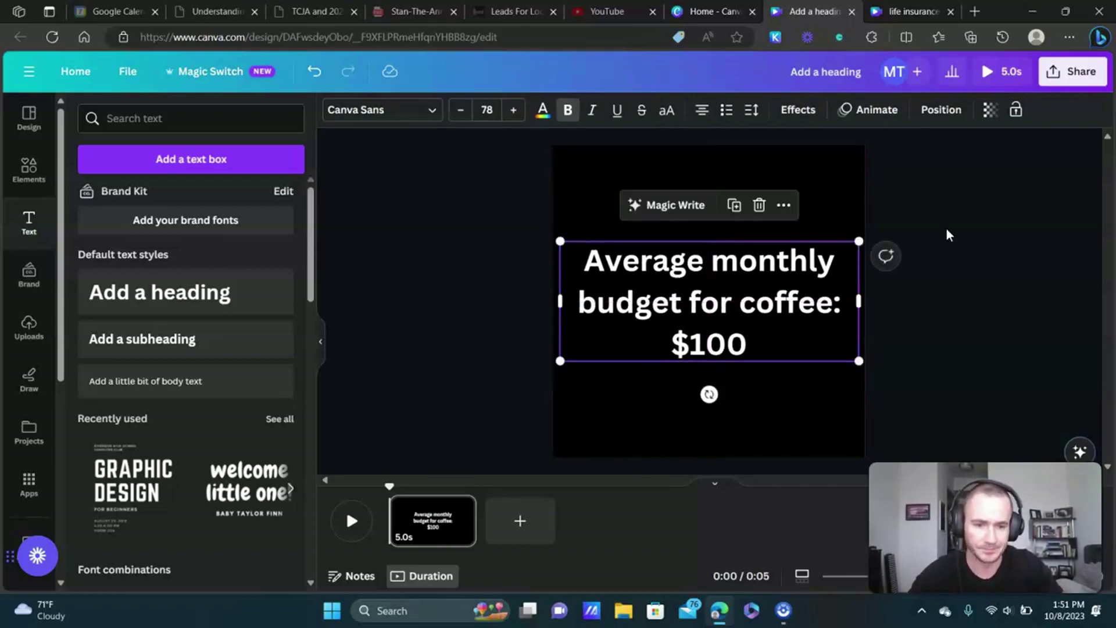
click(948, 212)
click(713, 273)
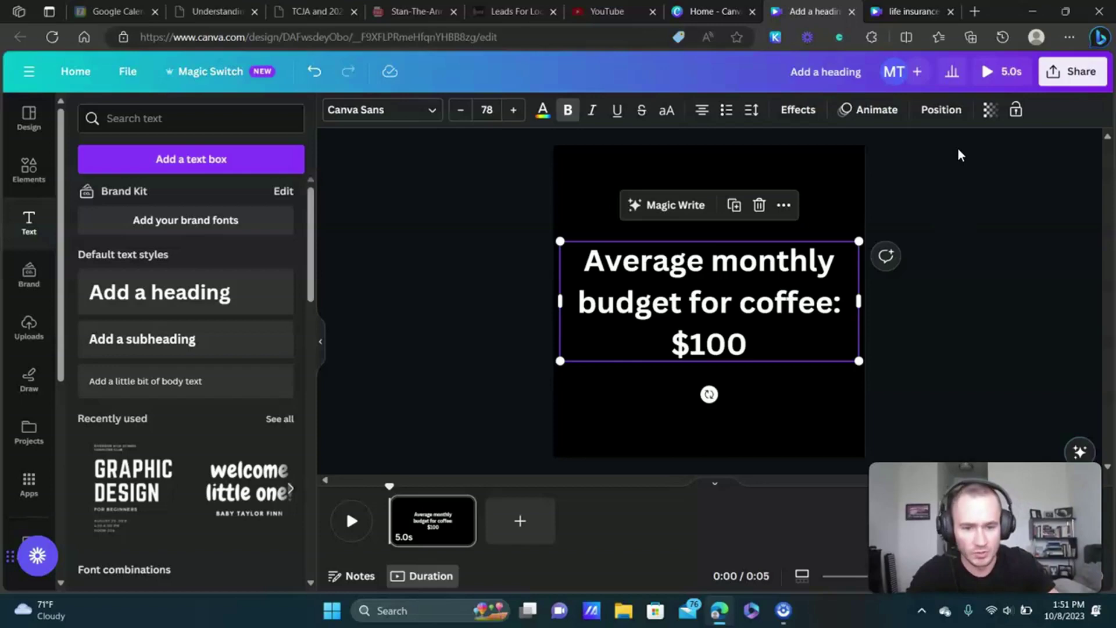
click(878, 116)
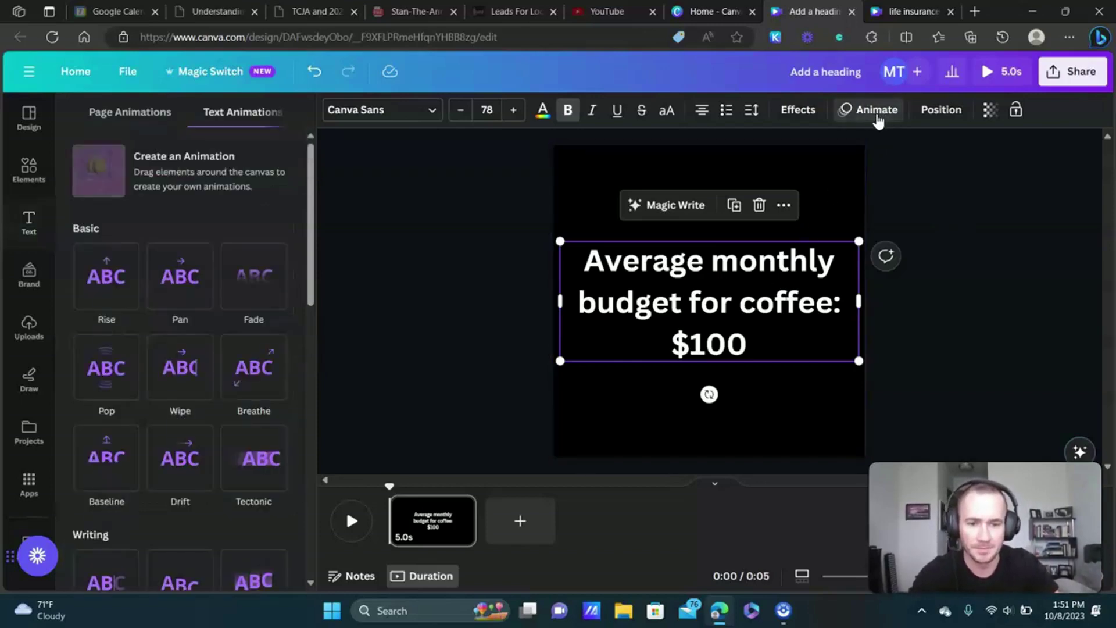
Apply the Fade text animation to the heading at the slowest speed.
click(266, 288)
drag(175, 400, 69, 397)
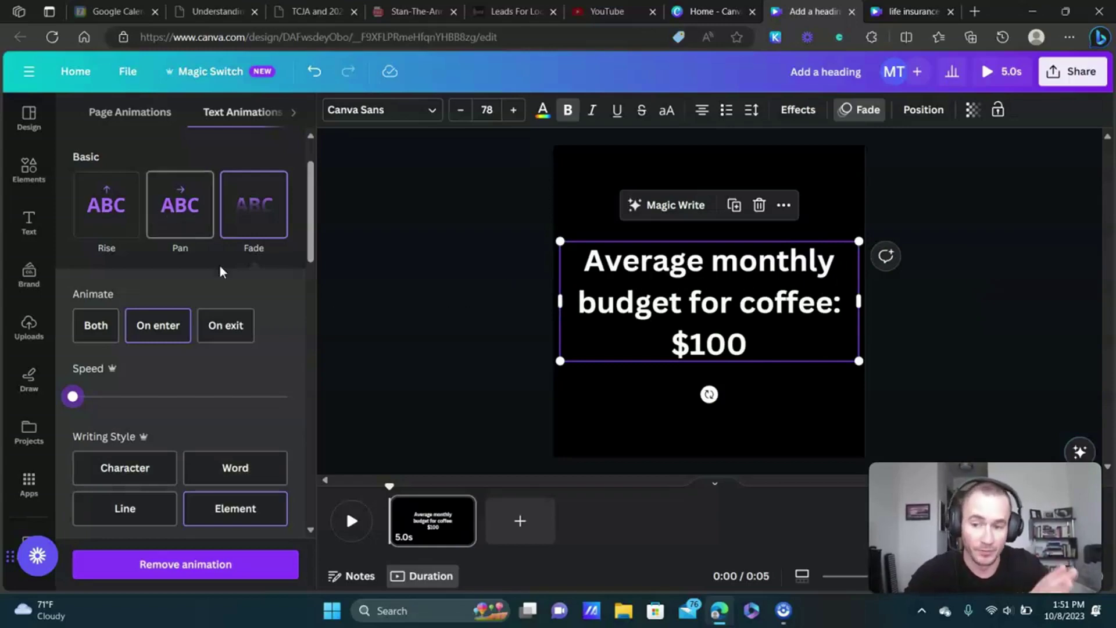
scroll(220, 267, down, 3)
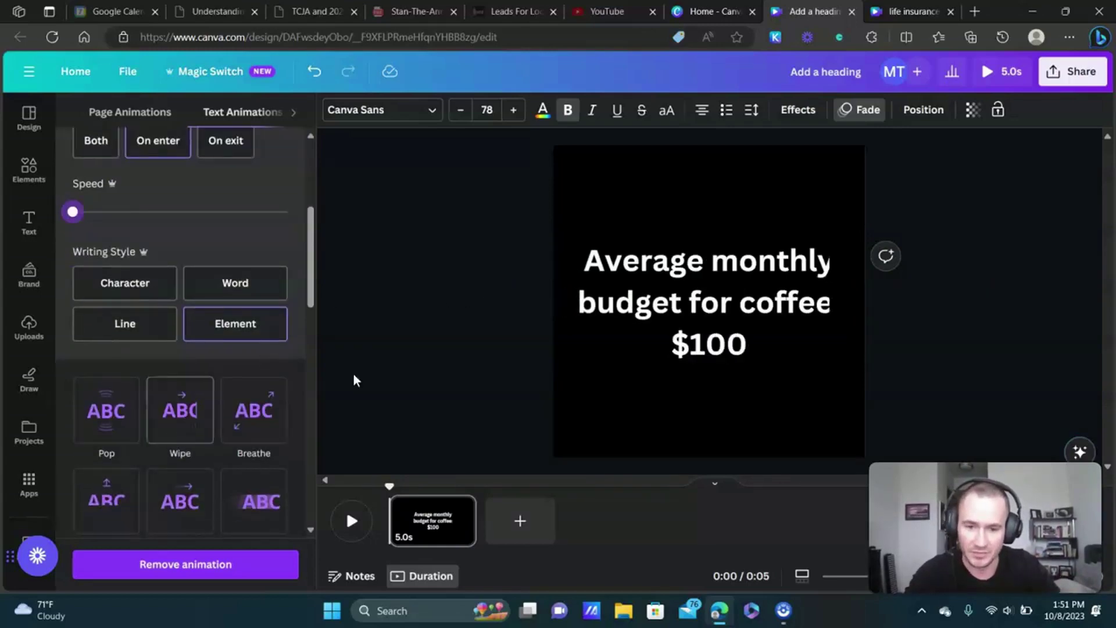
key(Escape)
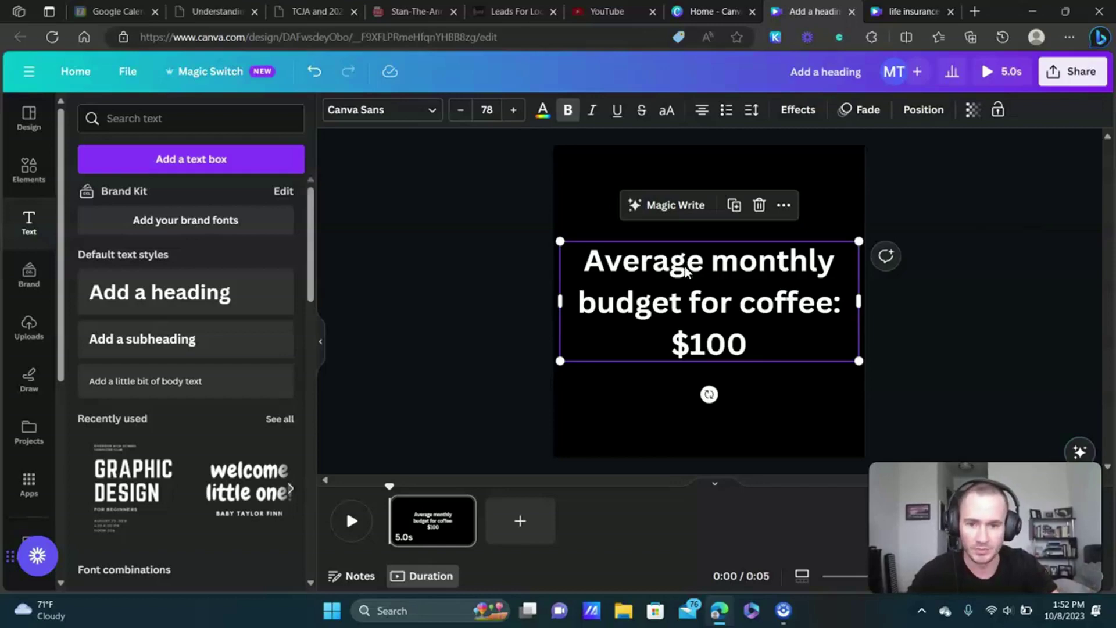
Preview the slide, then extend its duration from 5.0s to 6.0s.
click(634, 409)
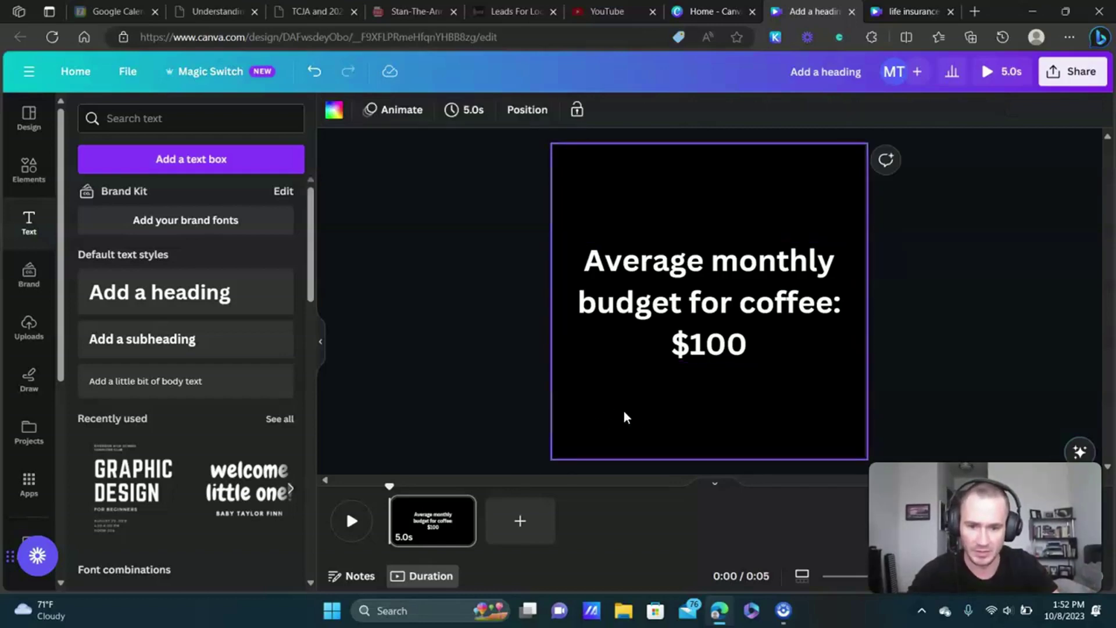
key(space)
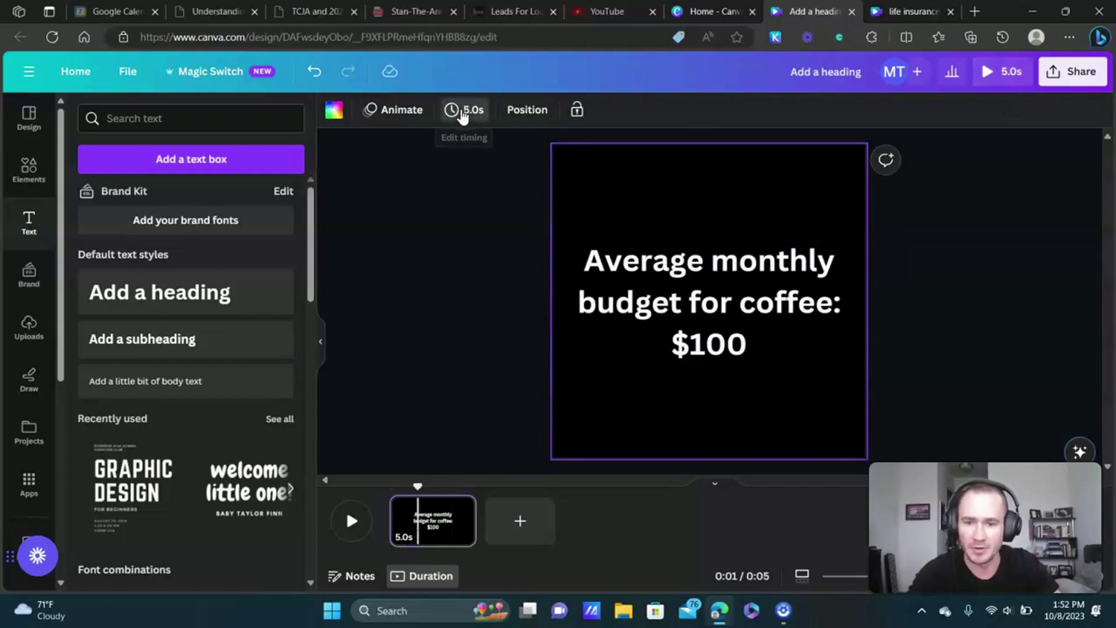
click(464, 112)
drag(485, 175, 492, 175)
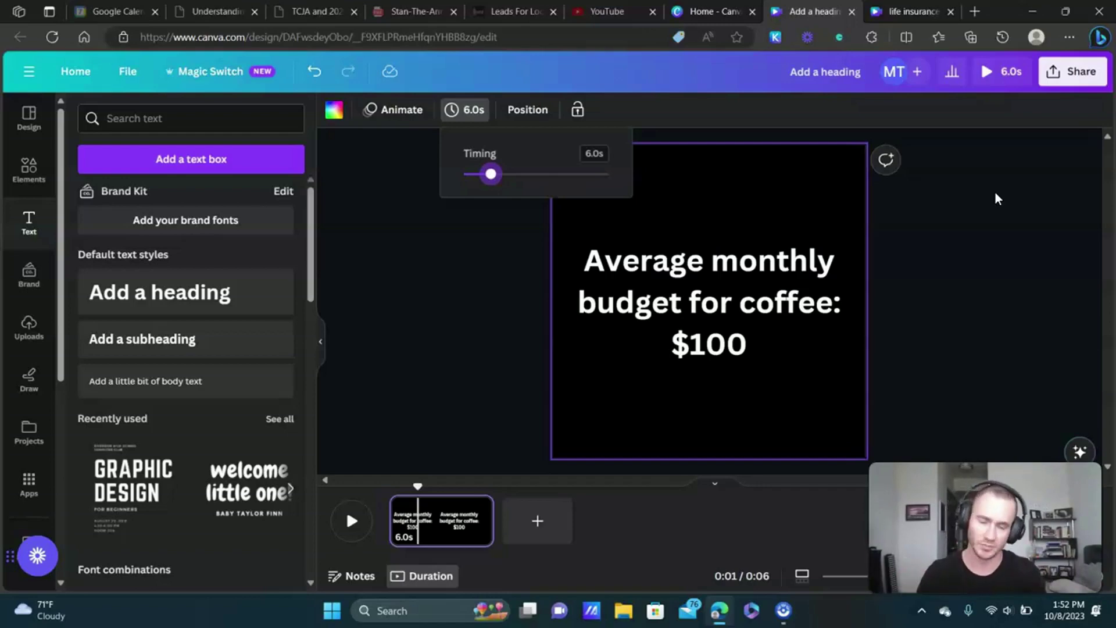
click(1005, 202)
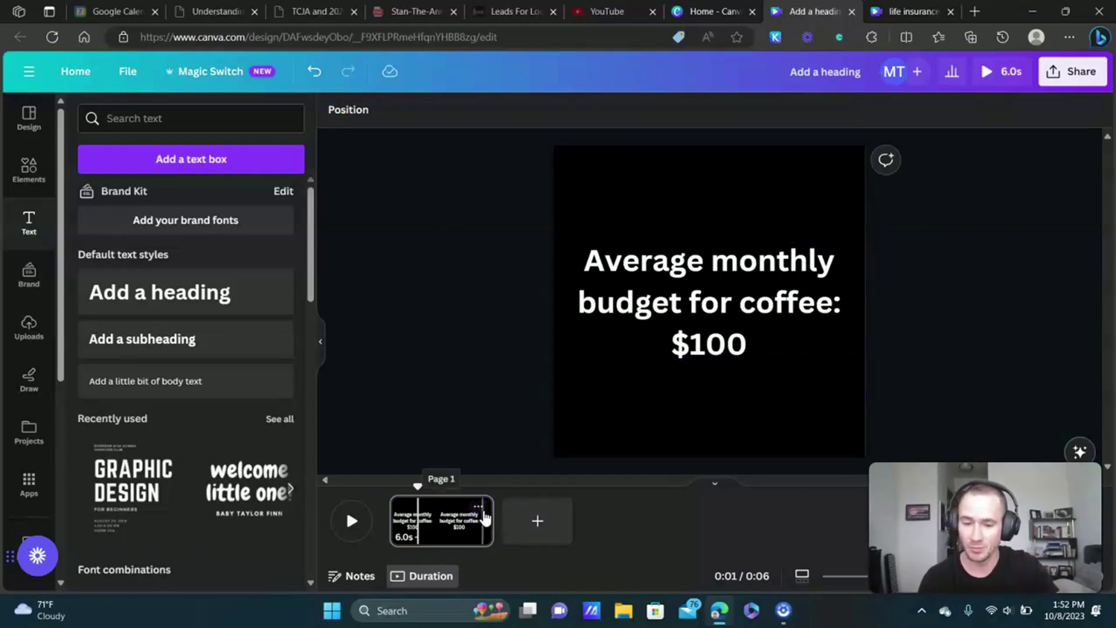
Duplicate the first page and set the new second page to 8.0s.
click(477, 508)
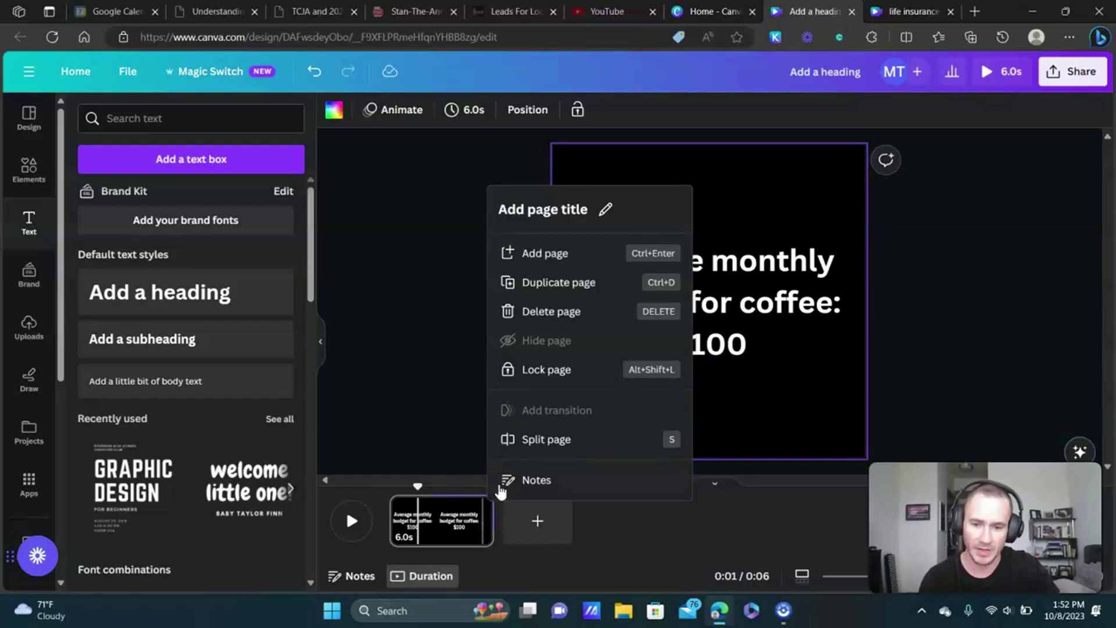
click(587, 287)
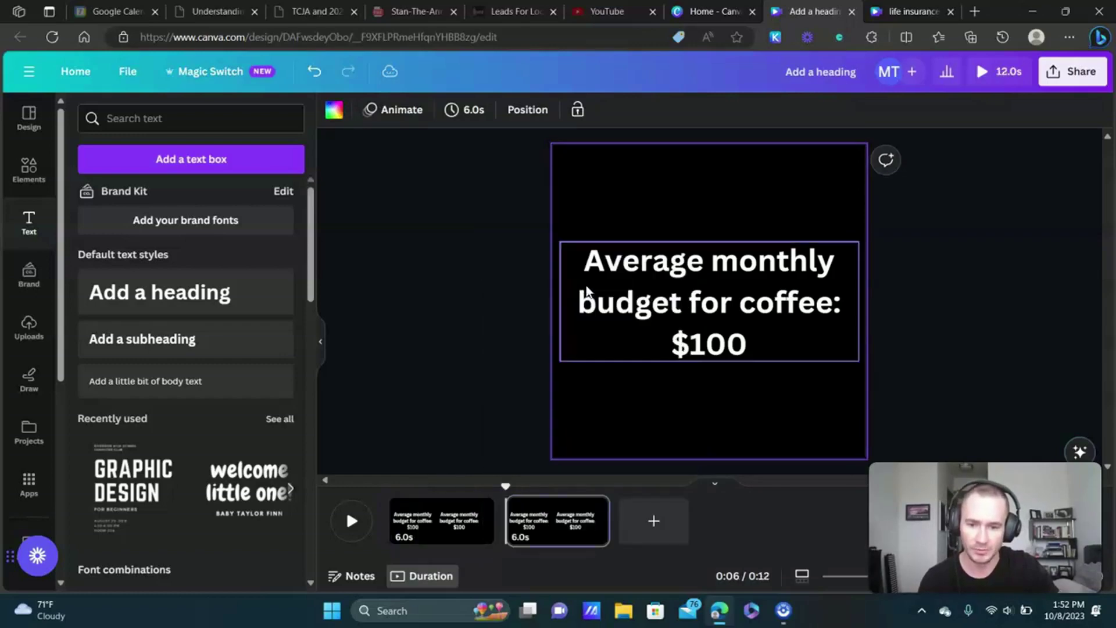
double_click(694, 293)
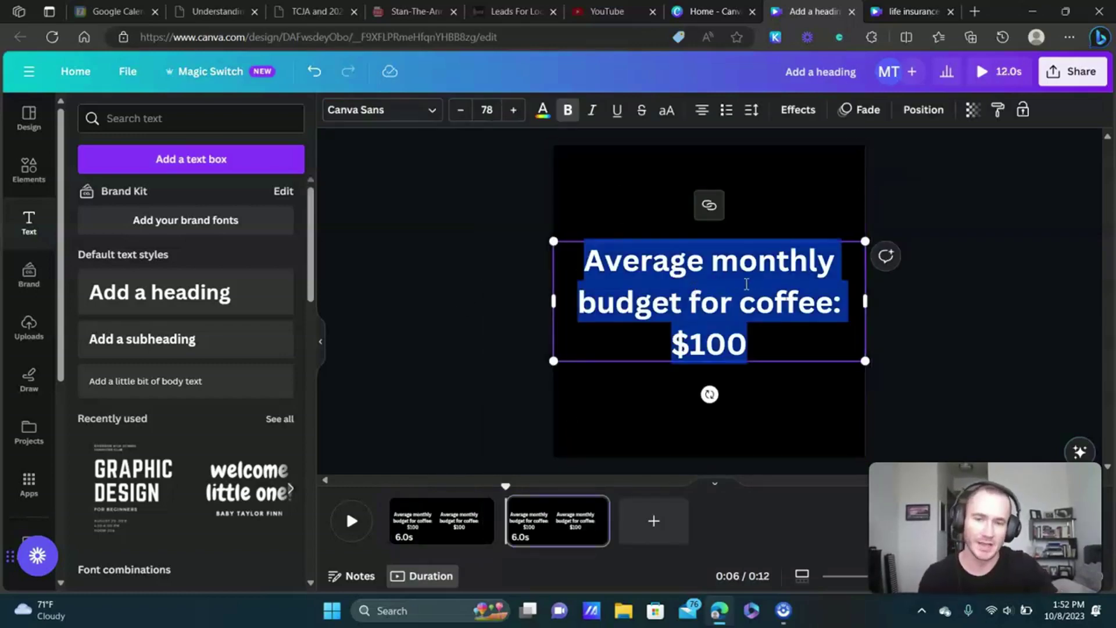
click(602, 446)
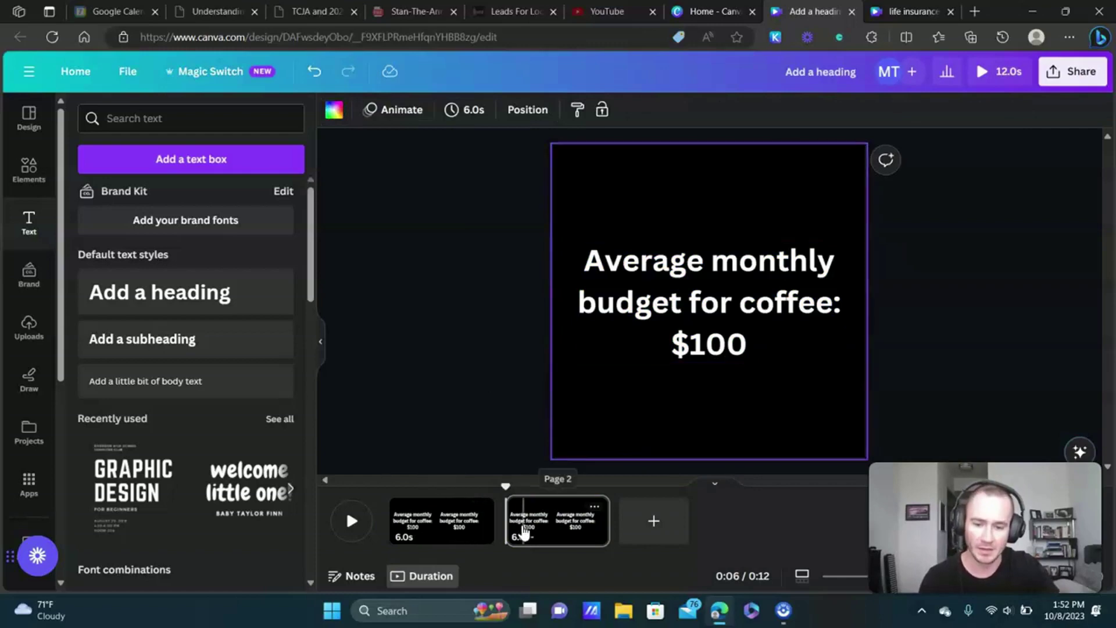
click(466, 109)
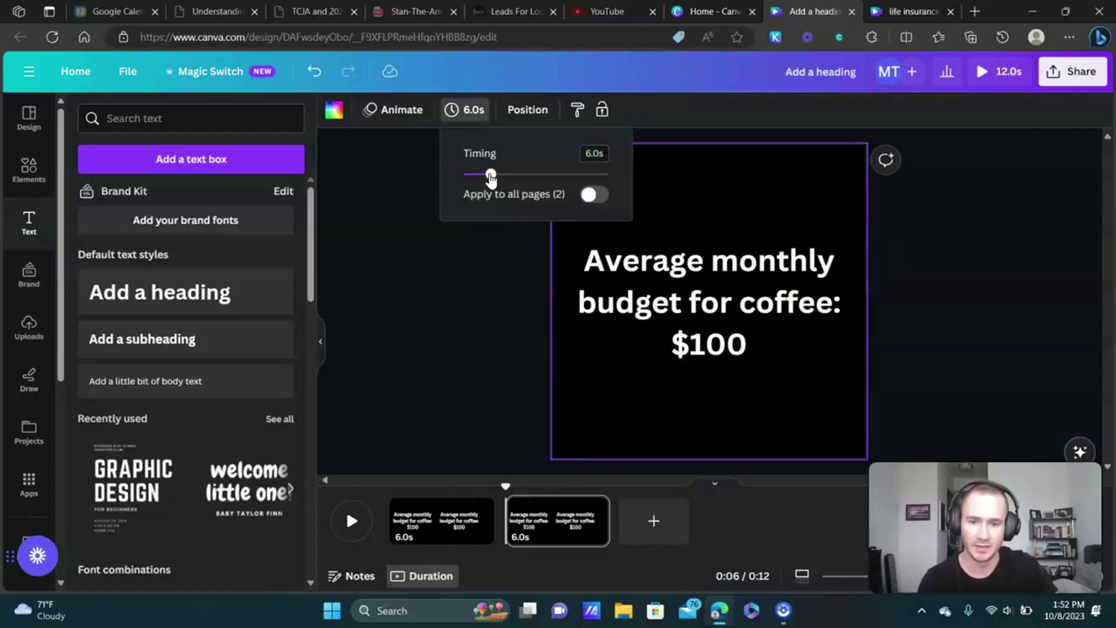
drag(492, 177, 500, 176)
click(983, 228)
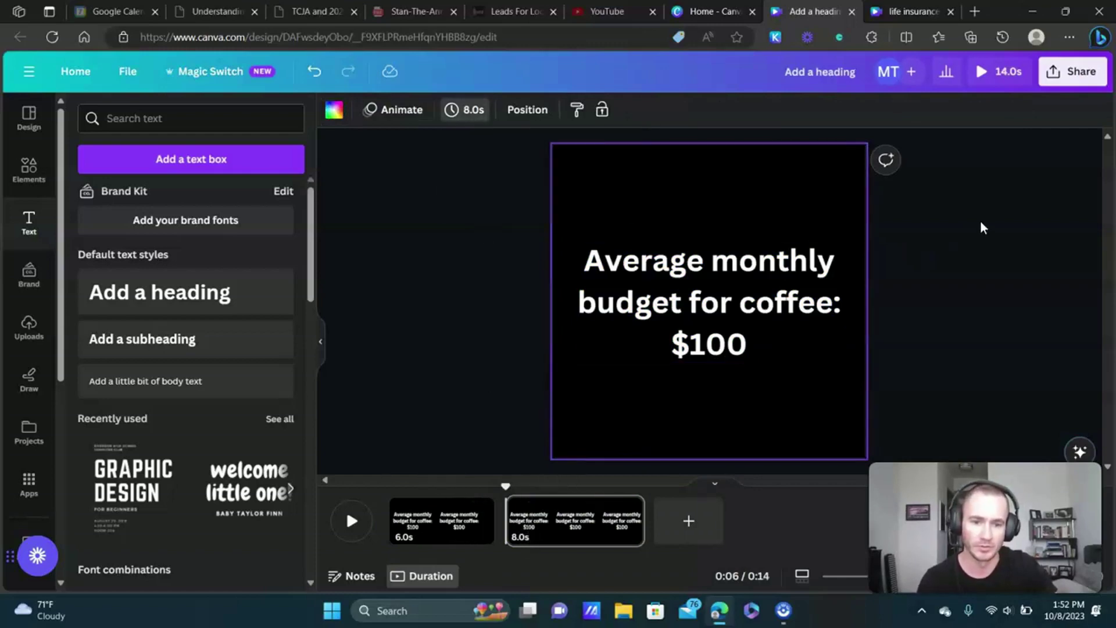
Reselect the second page's heading and review its animation options.
click(730, 291)
click(729, 288)
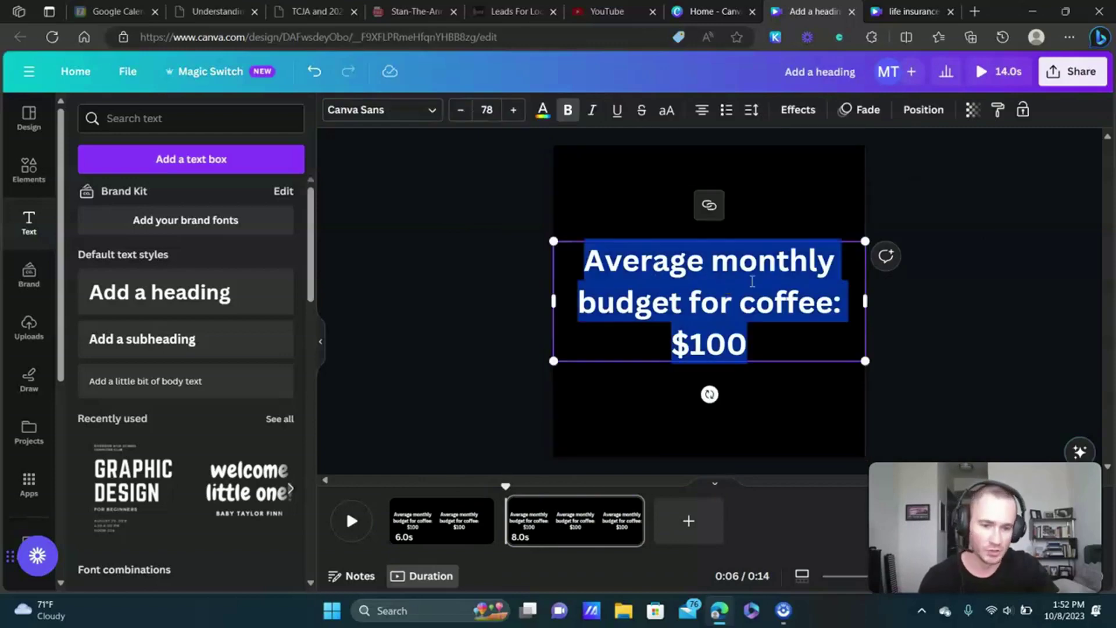
click(984, 312)
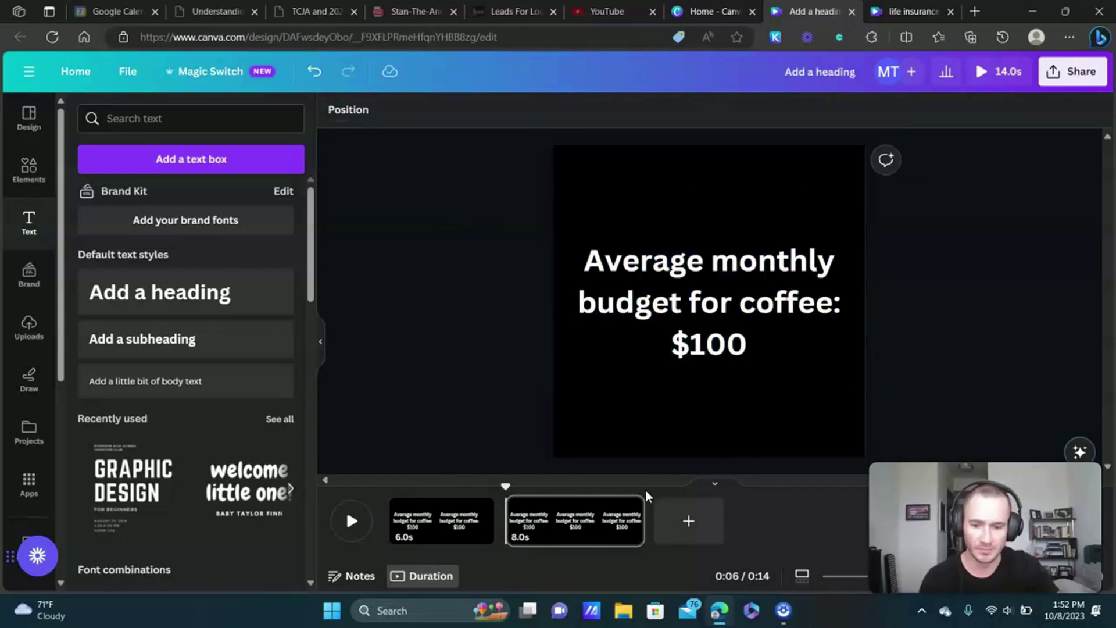
click(767, 312)
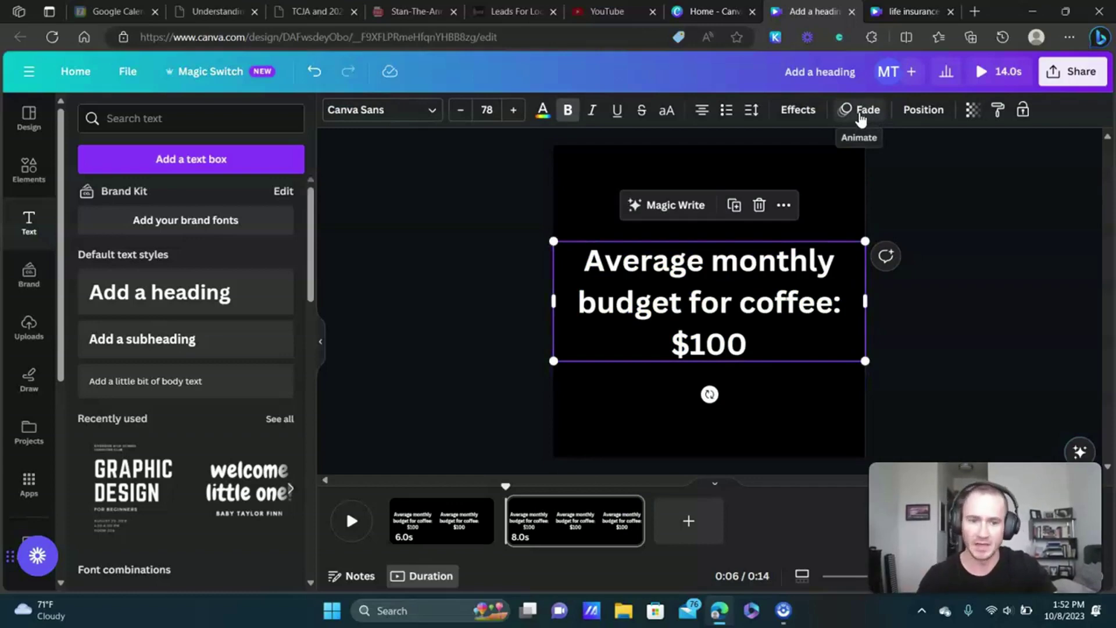
click(860, 116)
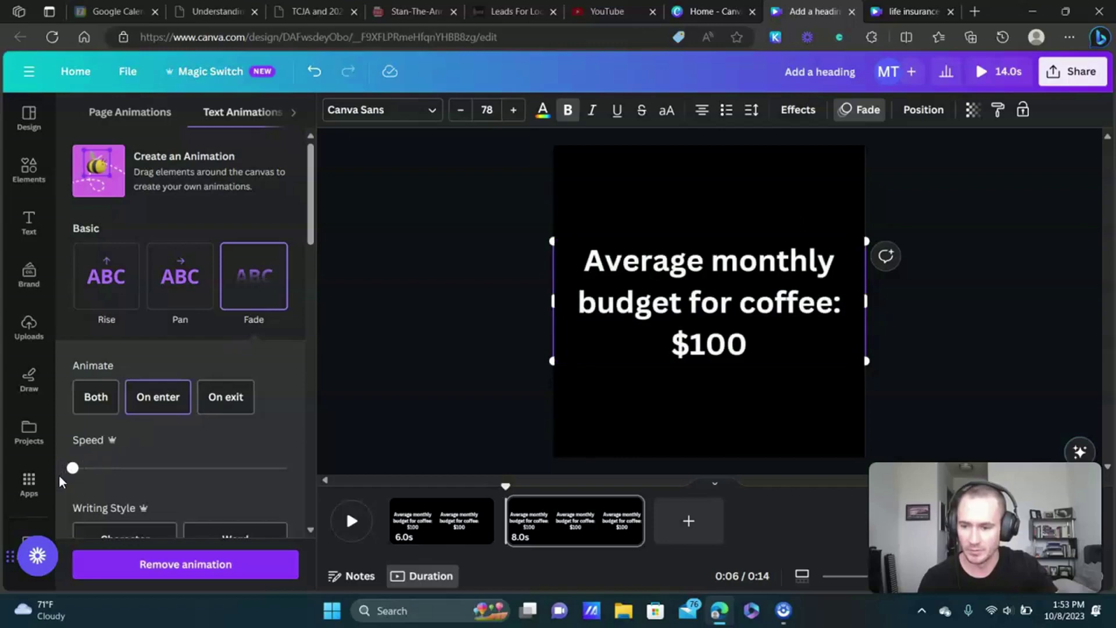
click(950, 322)
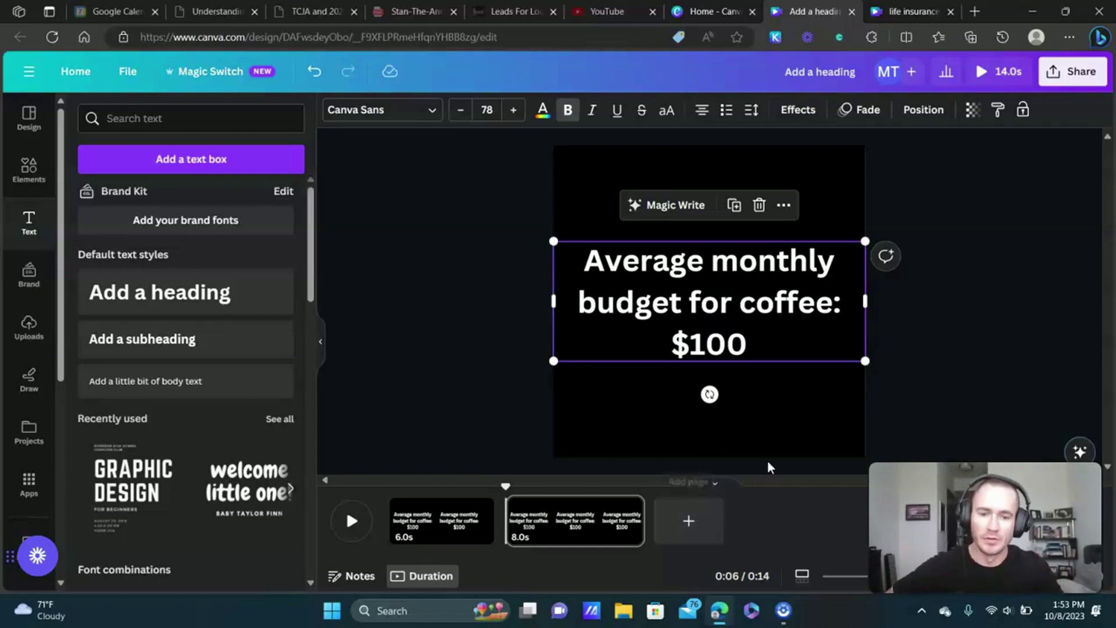
Search the audio library for 'construction sound'.
click(1033, 254)
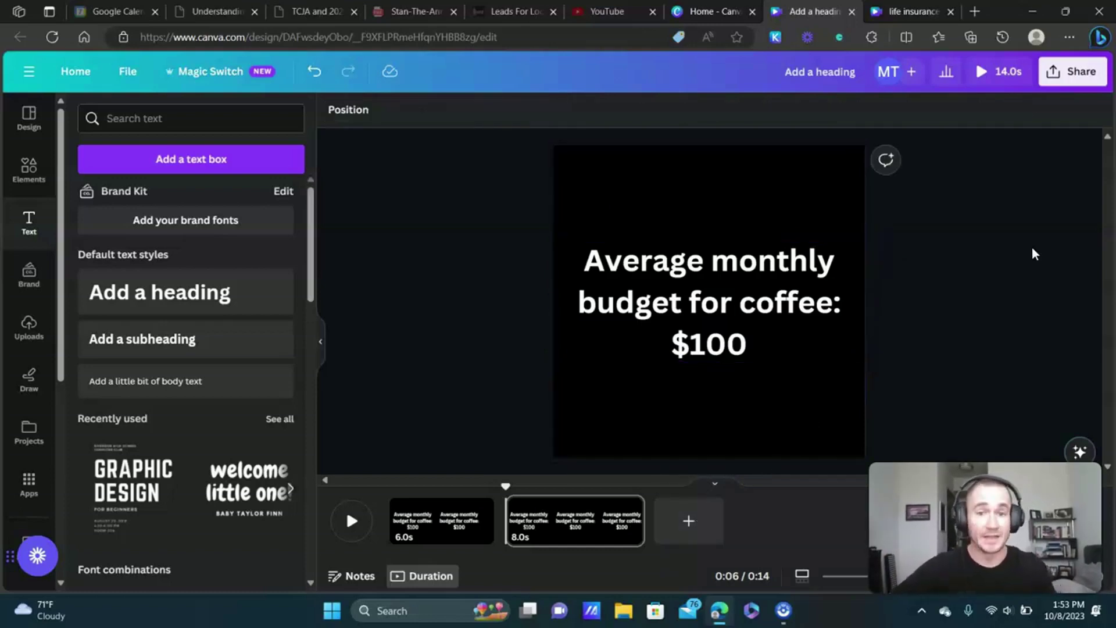
scroll(29, 299, down, 2)
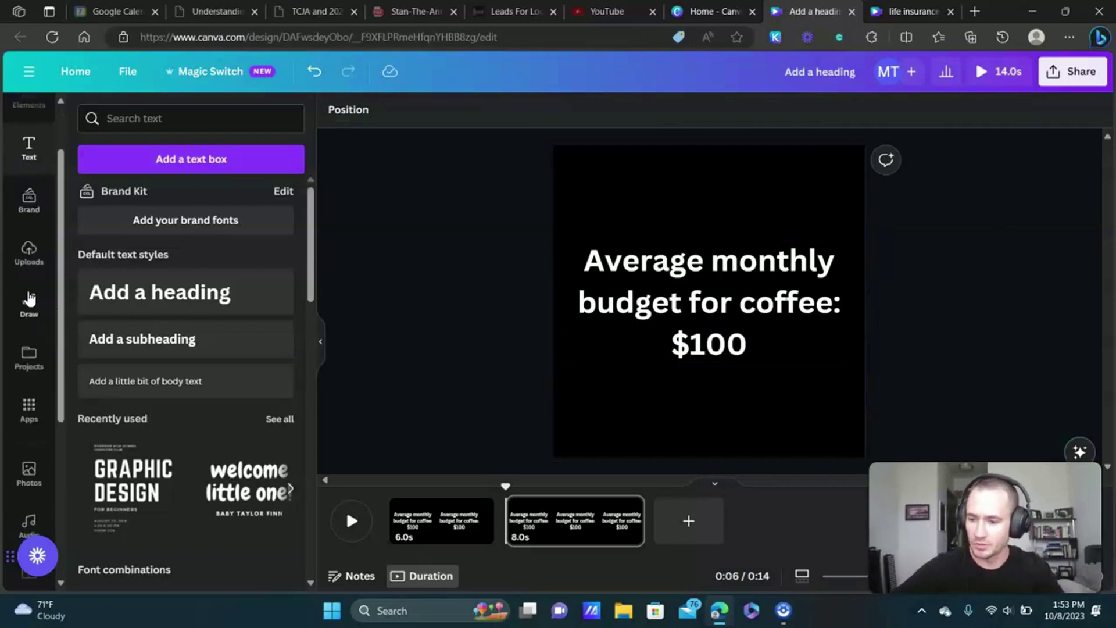
scroll(29, 300, down, 5)
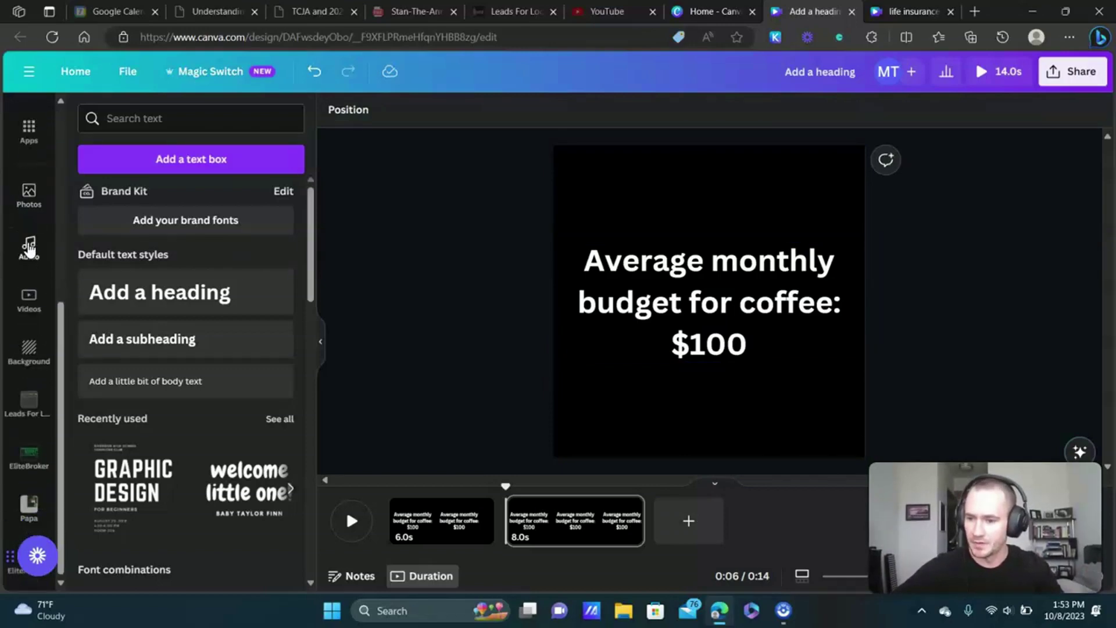
click(29, 247)
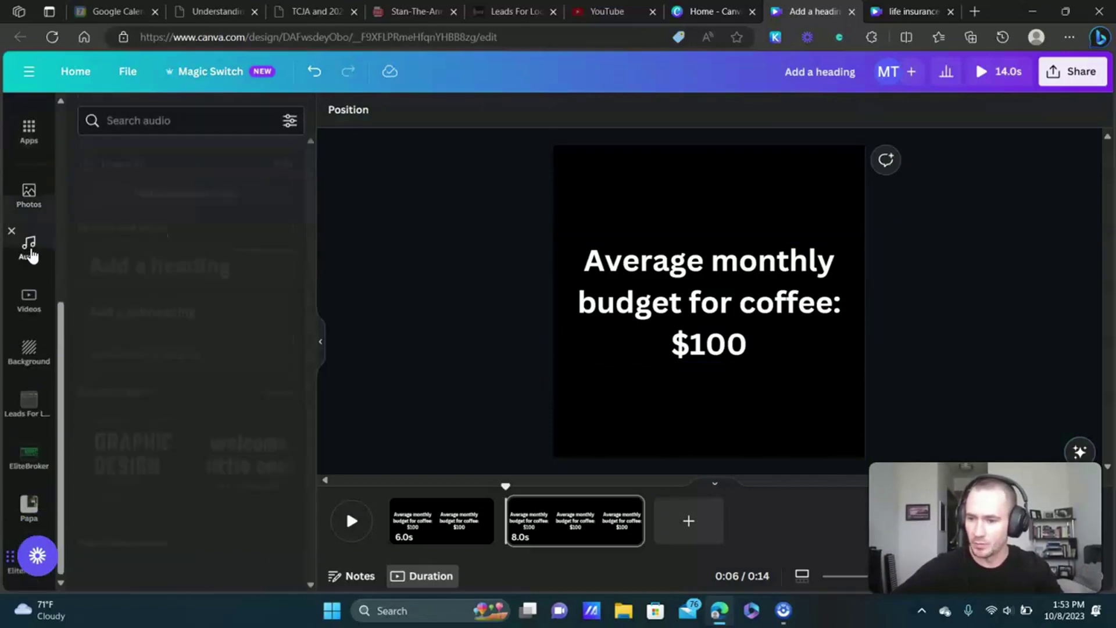
click(159, 118)
text(construction)
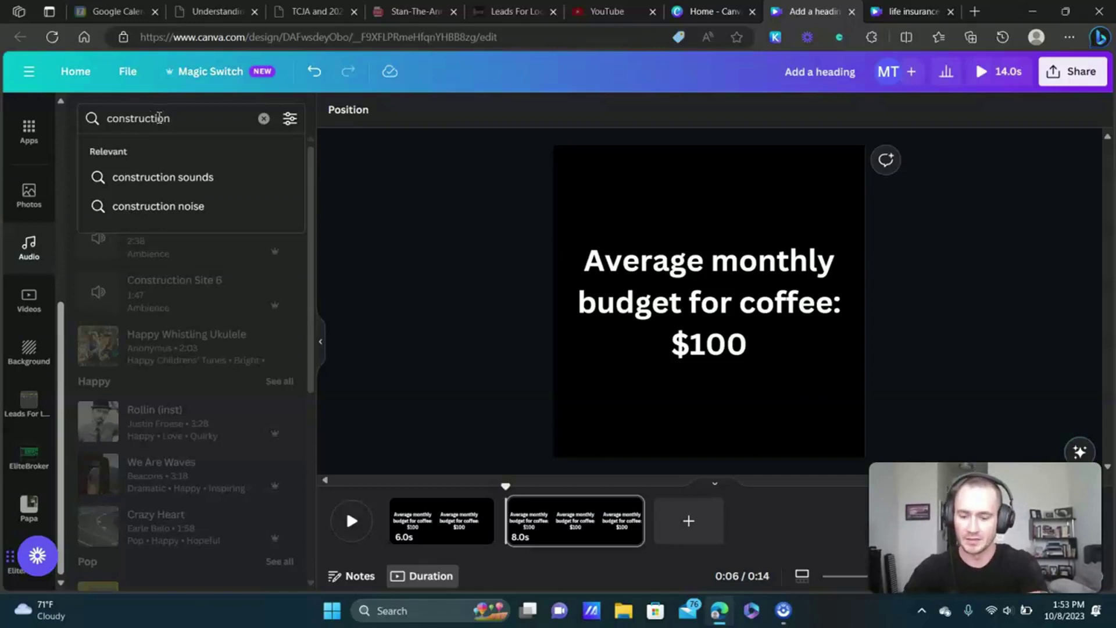
text(s)
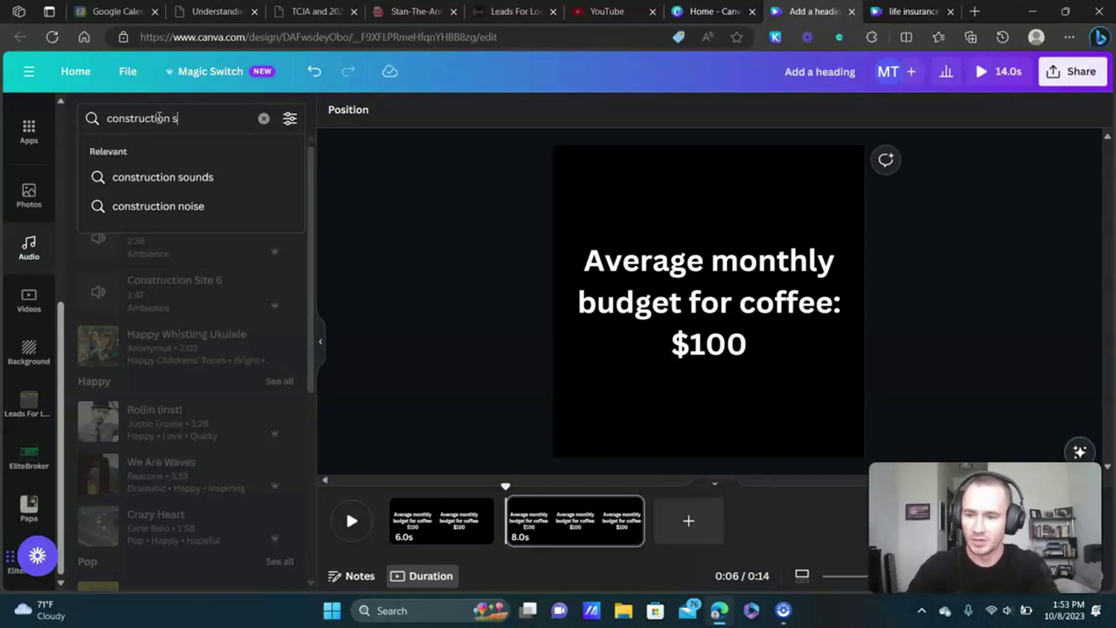
text(ound)
key(Return)
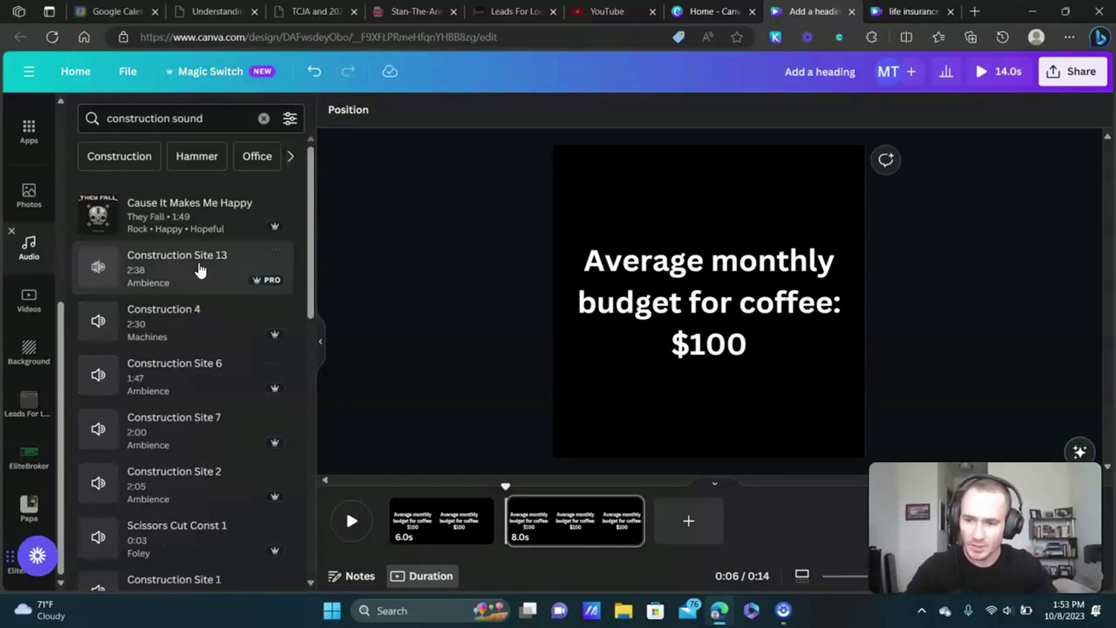
Add Construction Site 13 and stretch it across the full 14.0s video.
click(98, 269)
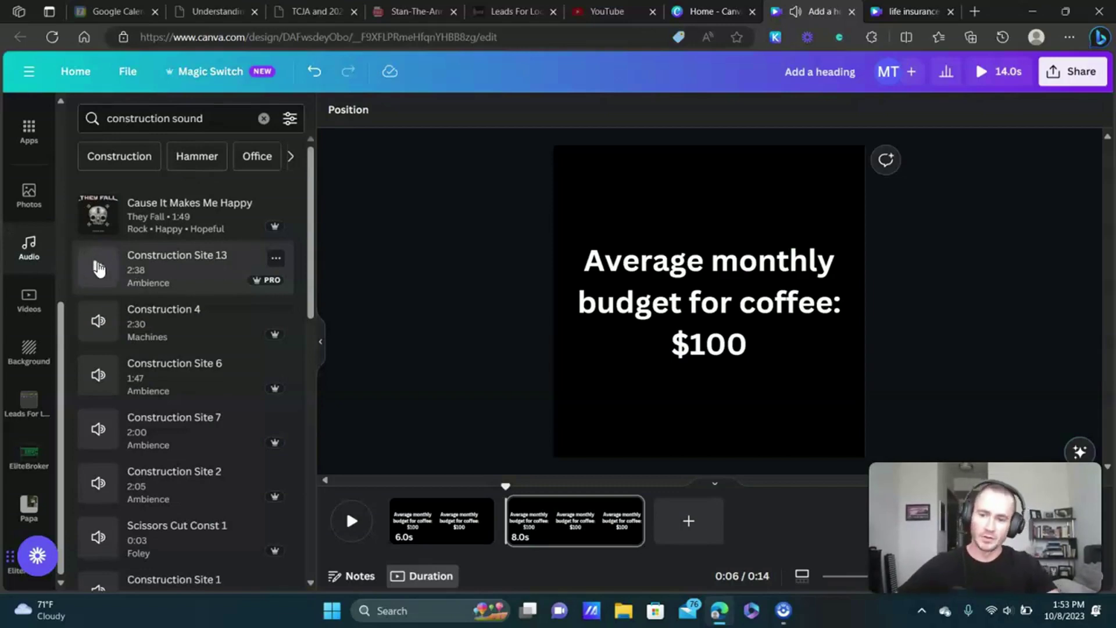
click(197, 268)
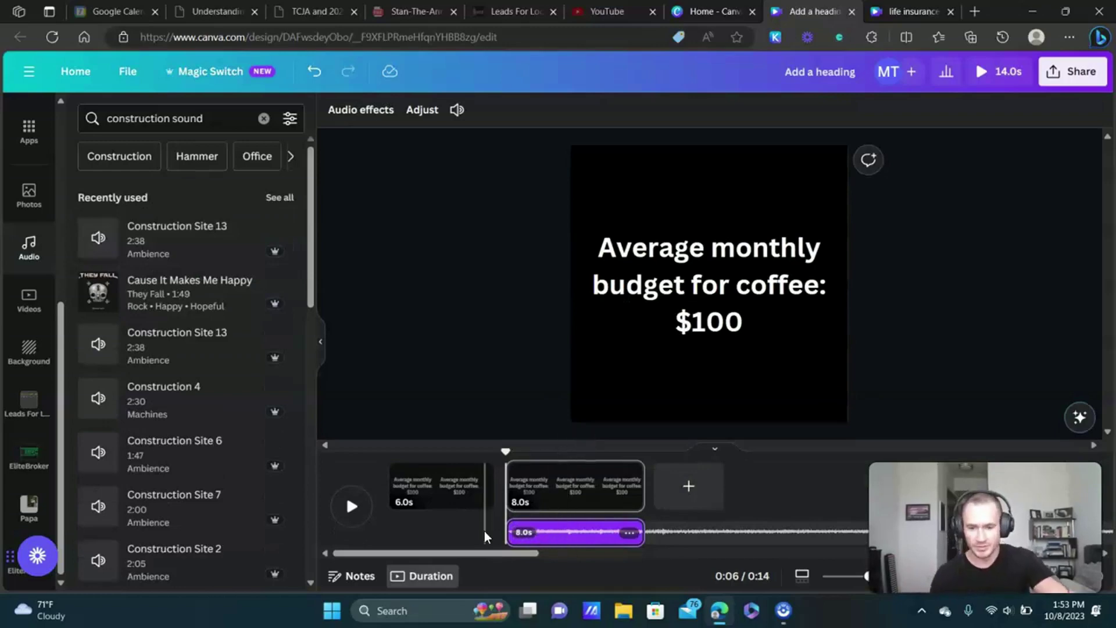
drag(525, 540, 389, 530)
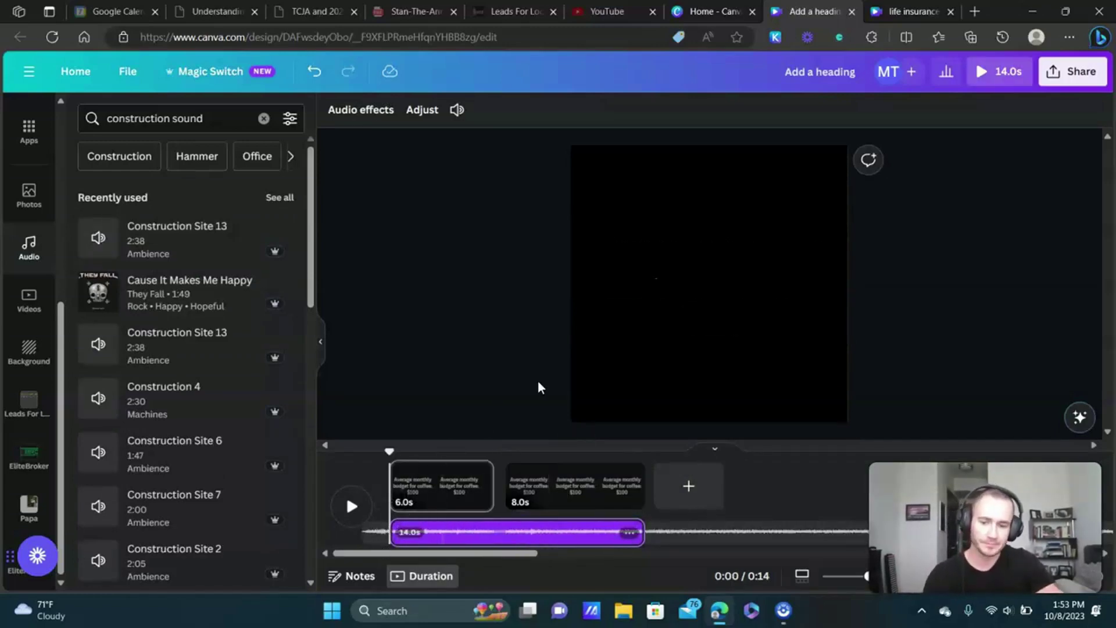
click(451, 391)
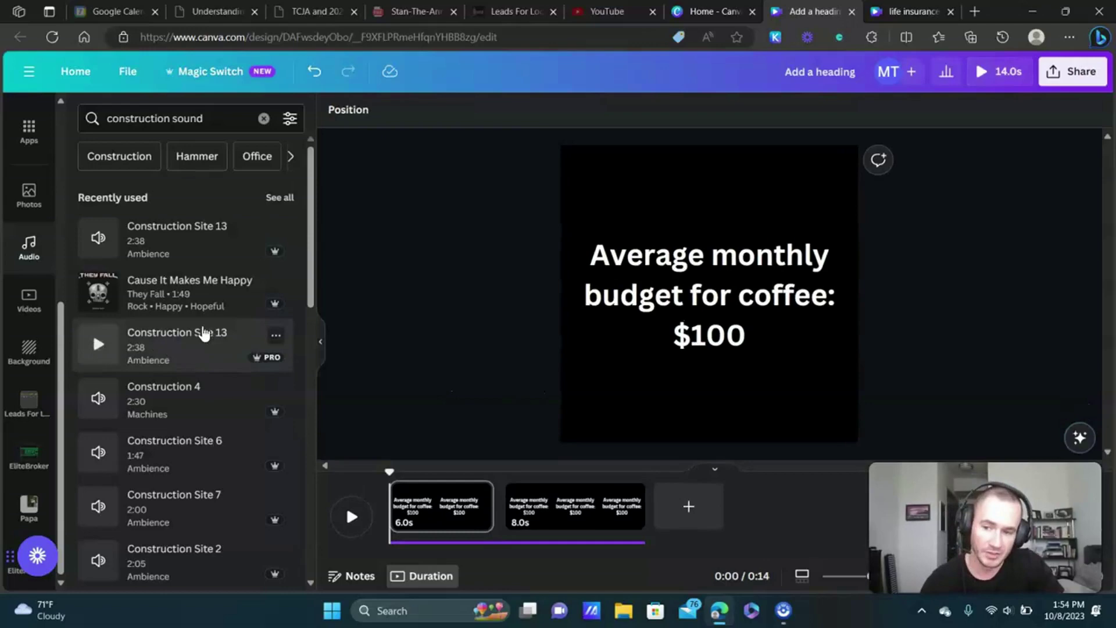
Clear the 'construction sound' audio search and toggle the Vocals filter.
click(178, 118)
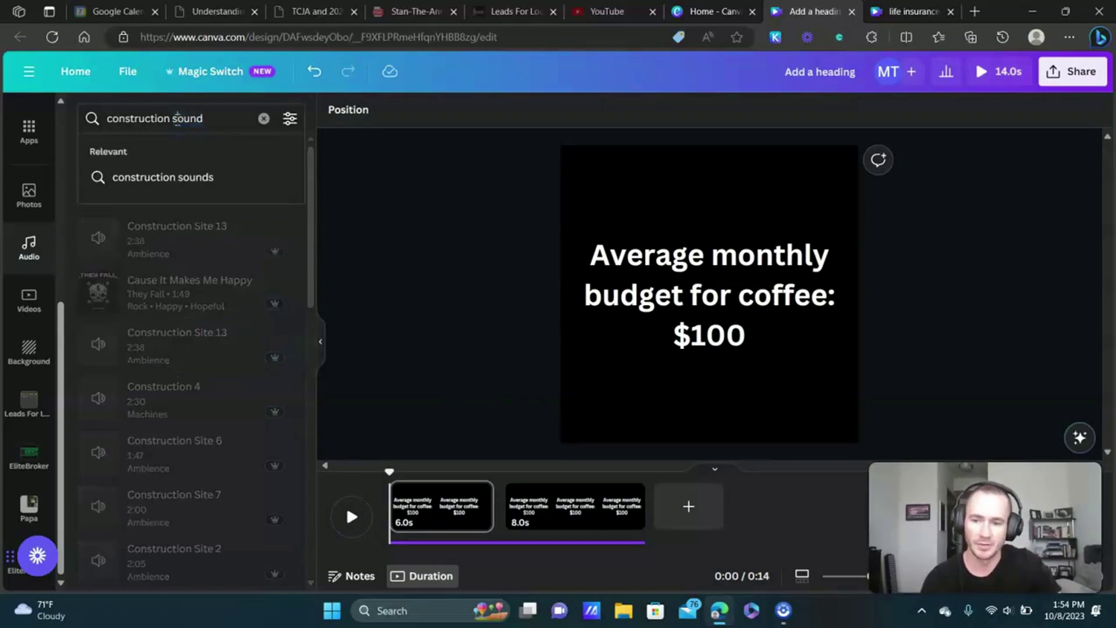
triple_click(178, 118)
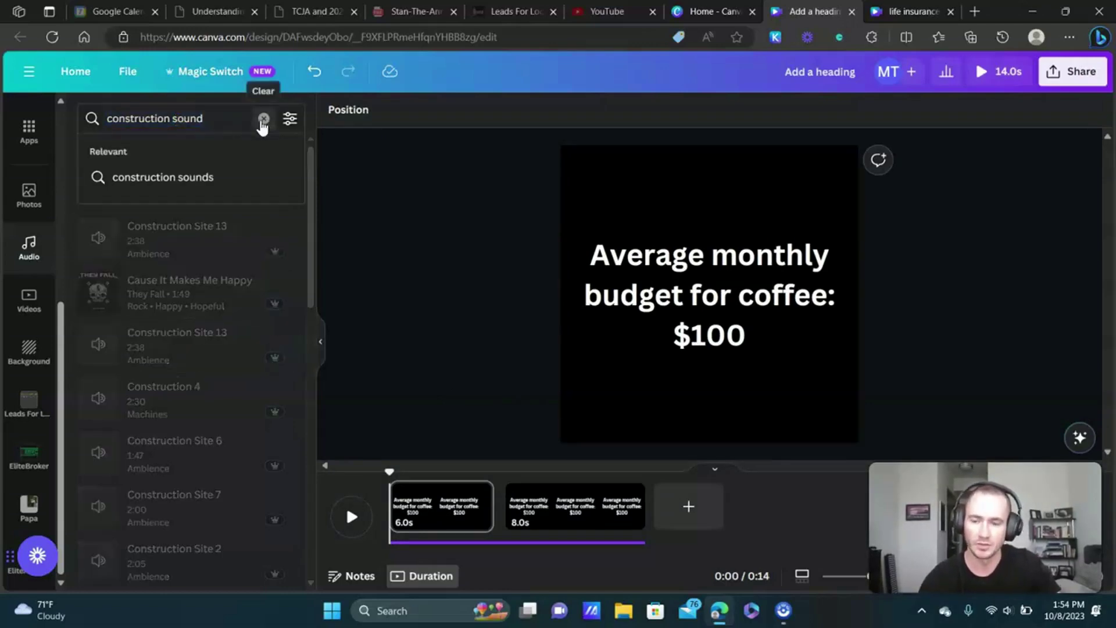
click(264, 118)
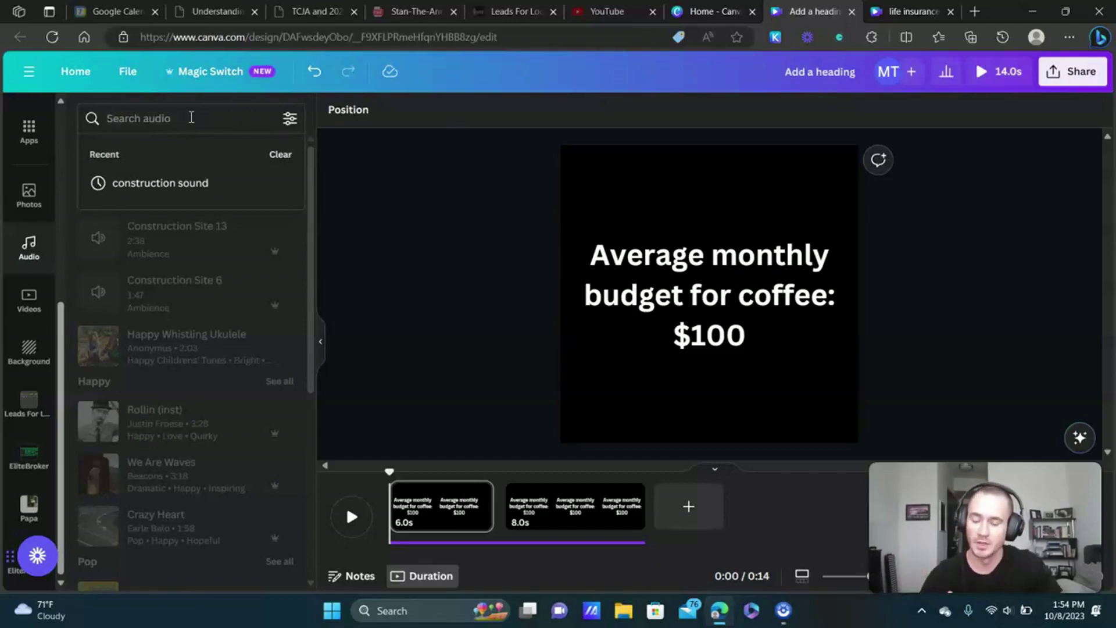
click(289, 121)
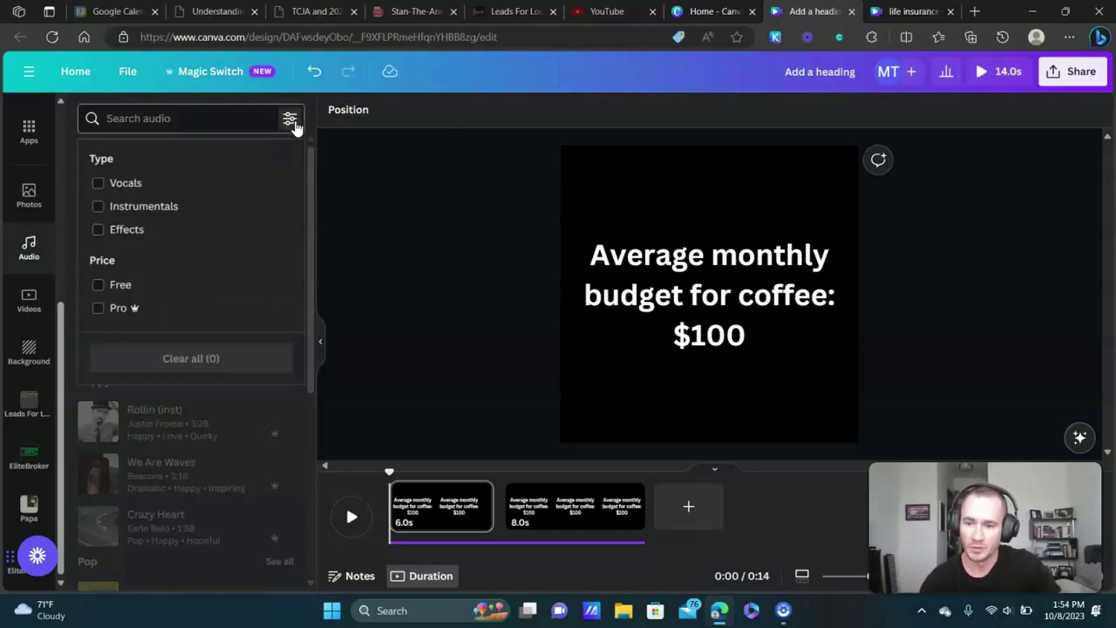
click(136, 184)
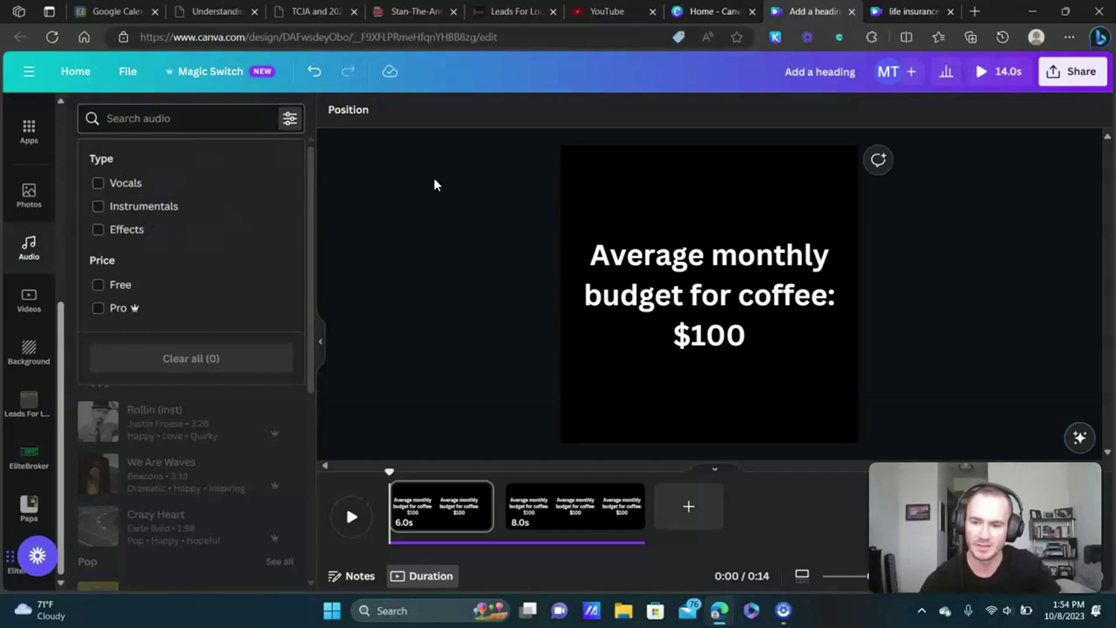
click(456, 161)
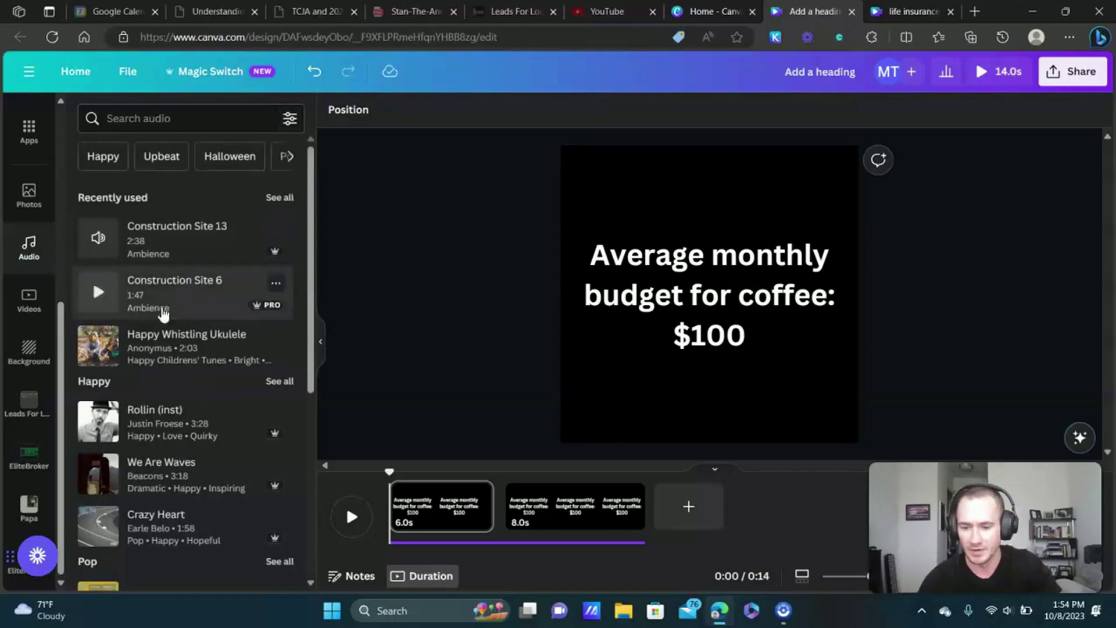
Lower the Construction Site 13 audio volume from 100 to 43 and rewind playback to 0:00.
click(498, 542)
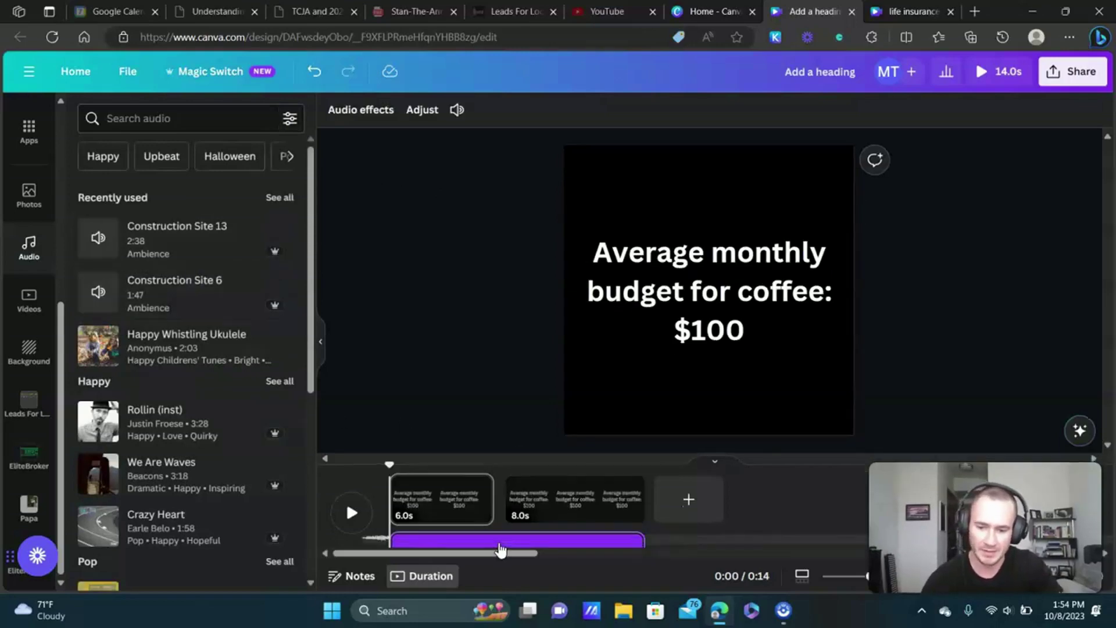
click(536, 541)
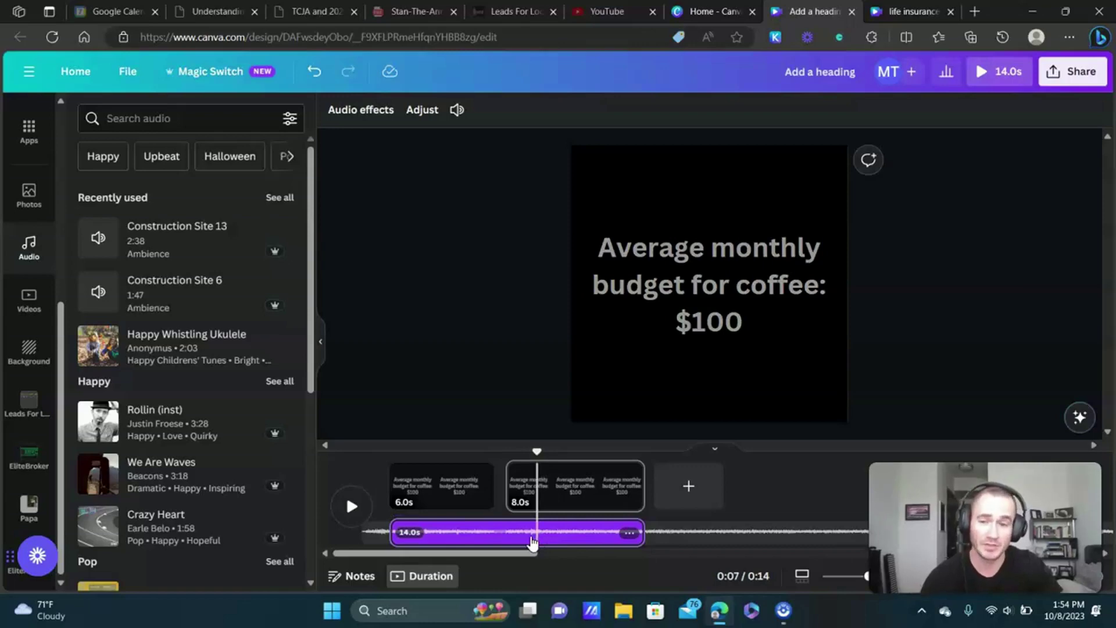
click(367, 115)
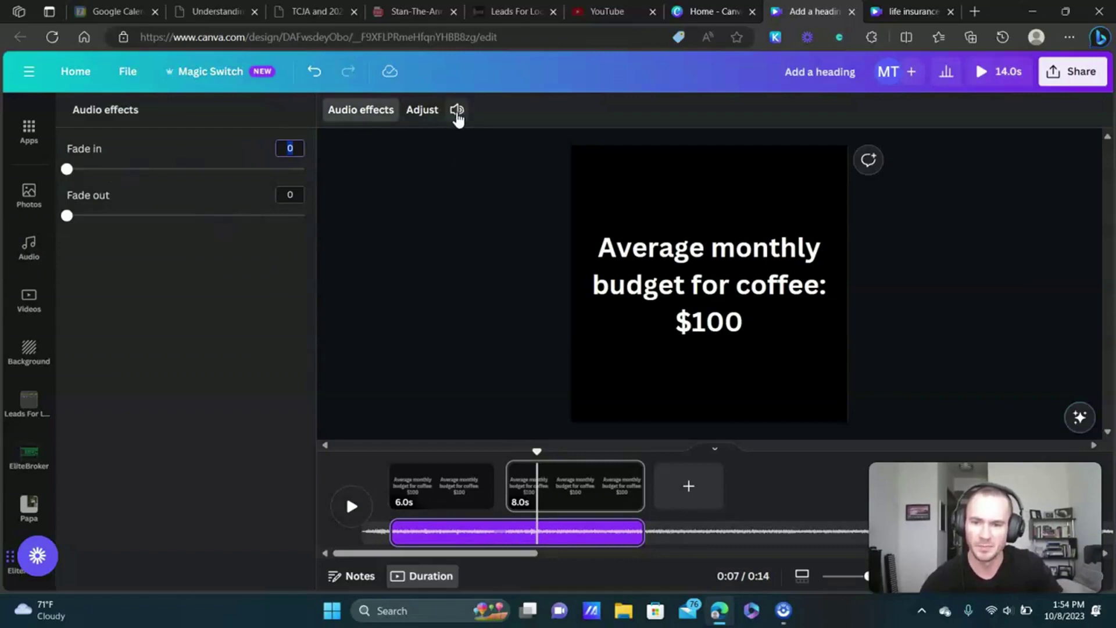
click(423, 111)
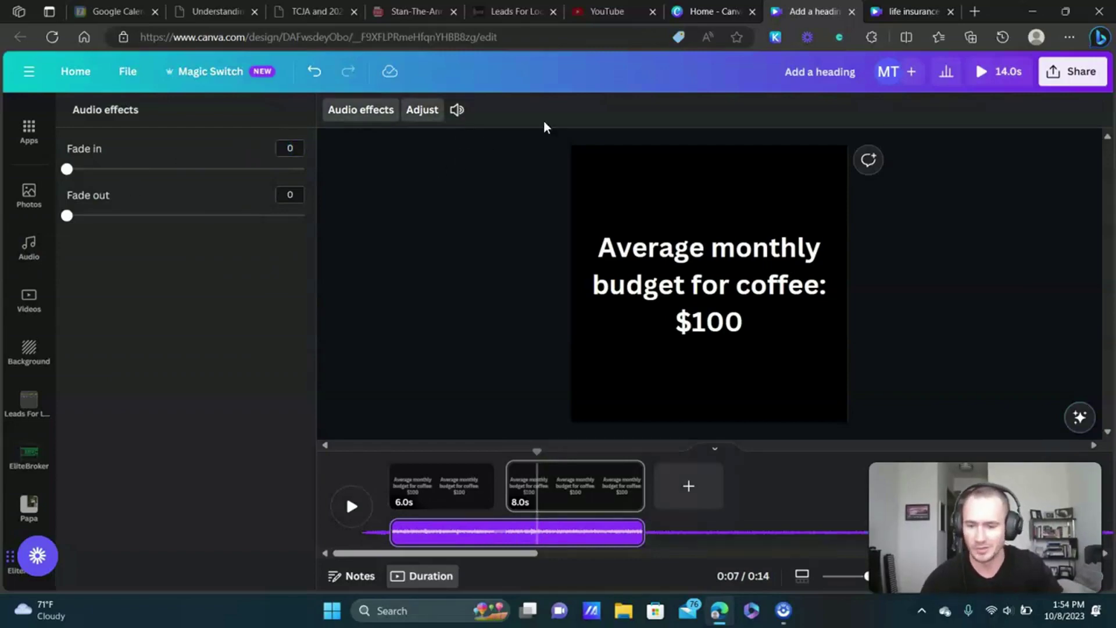
click(463, 113)
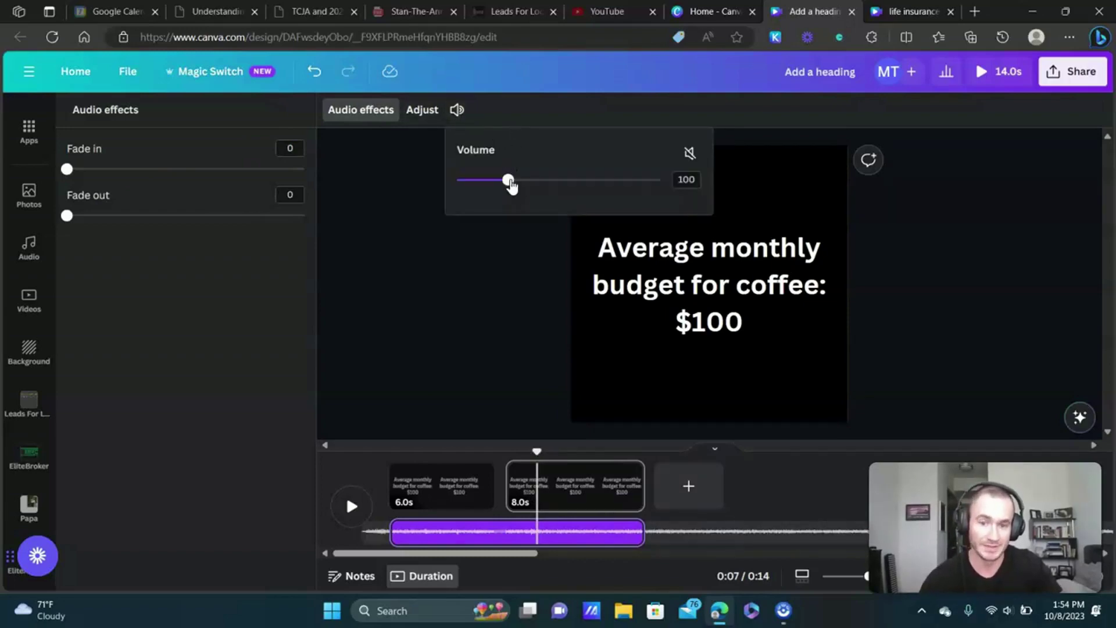
drag(511, 184, 481, 185)
click(378, 374)
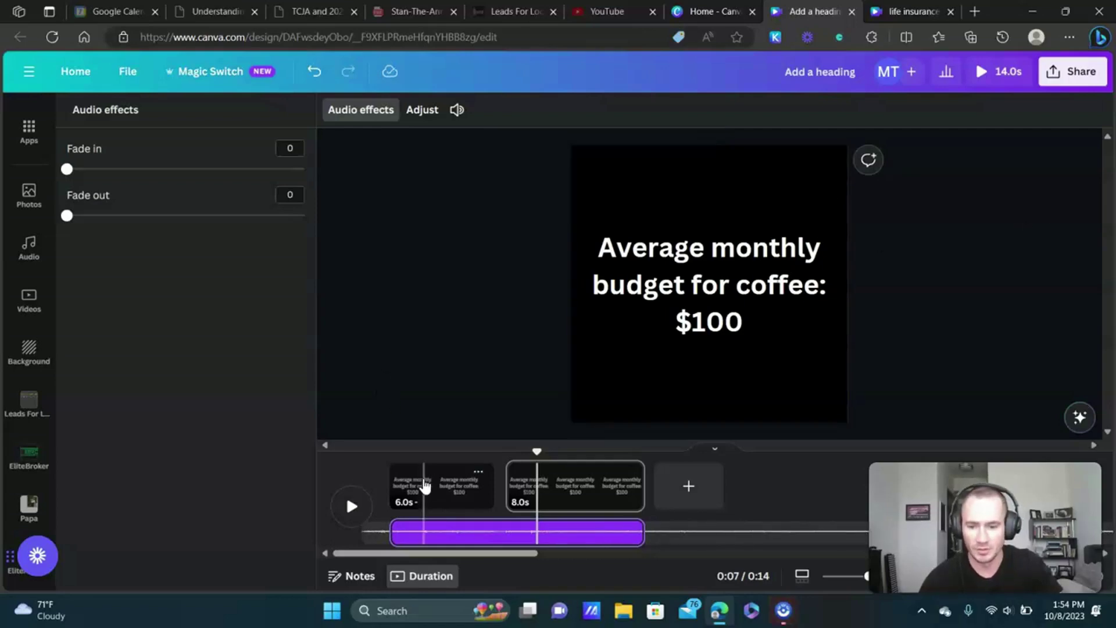
click(409, 486)
drag(409, 451, 388, 451)
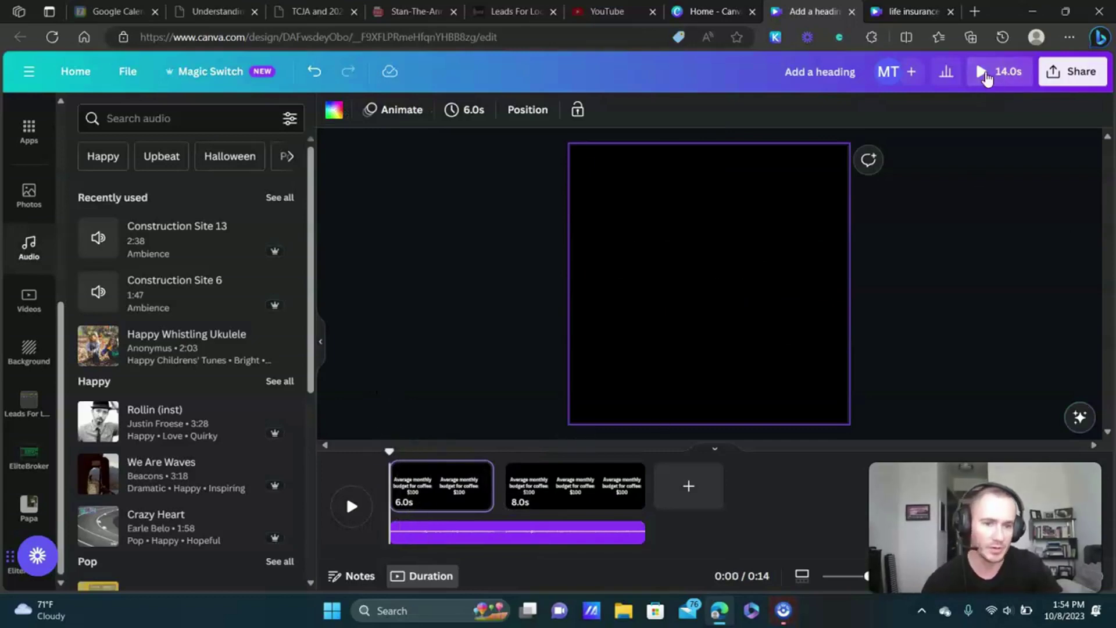
click(985, 73)
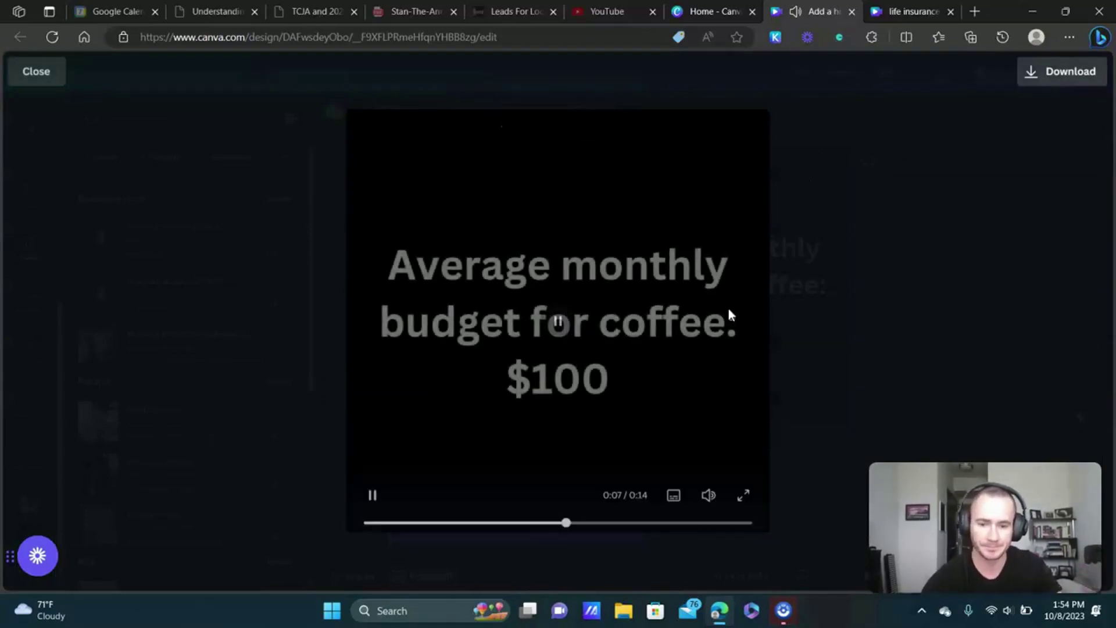
click(36, 71)
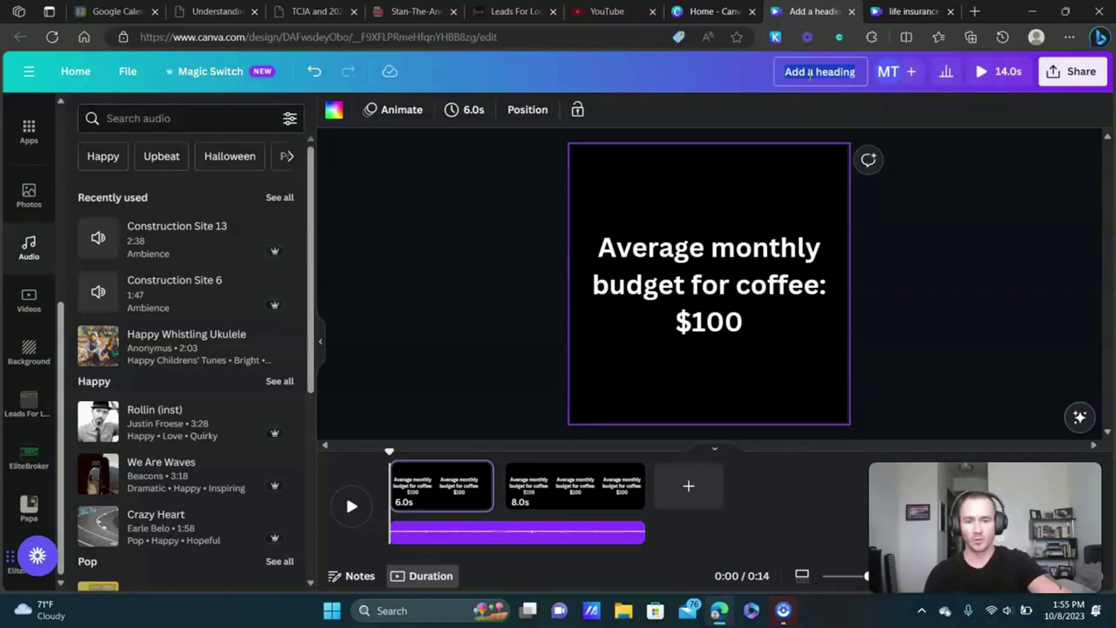
Check the MP4 download settings, then return to the Share this design panel.
click(1073, 71)
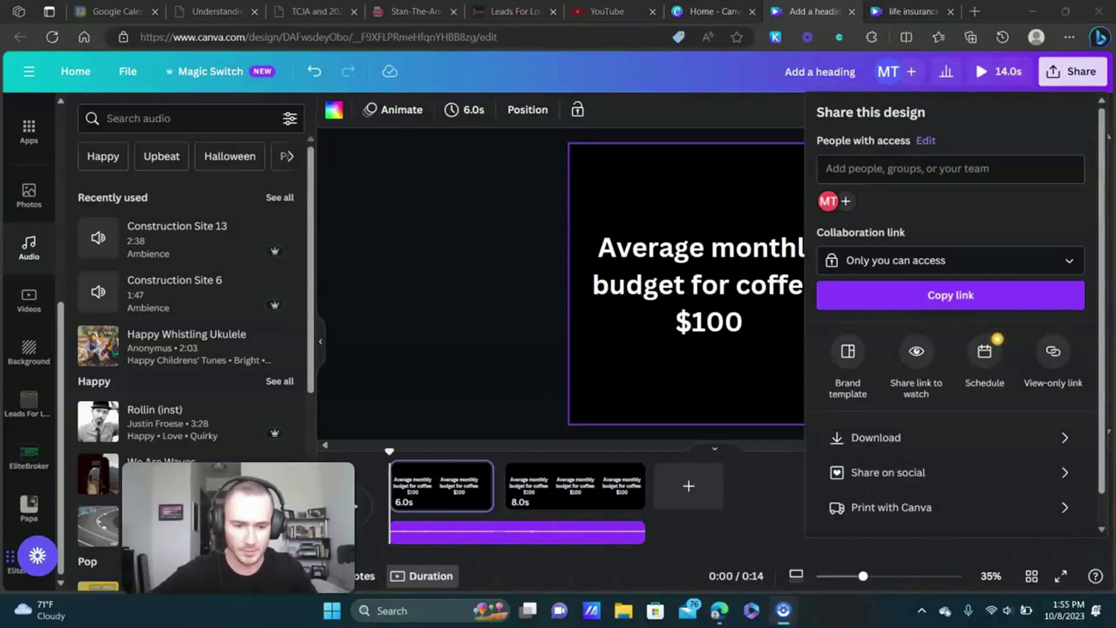
click(898, 440)
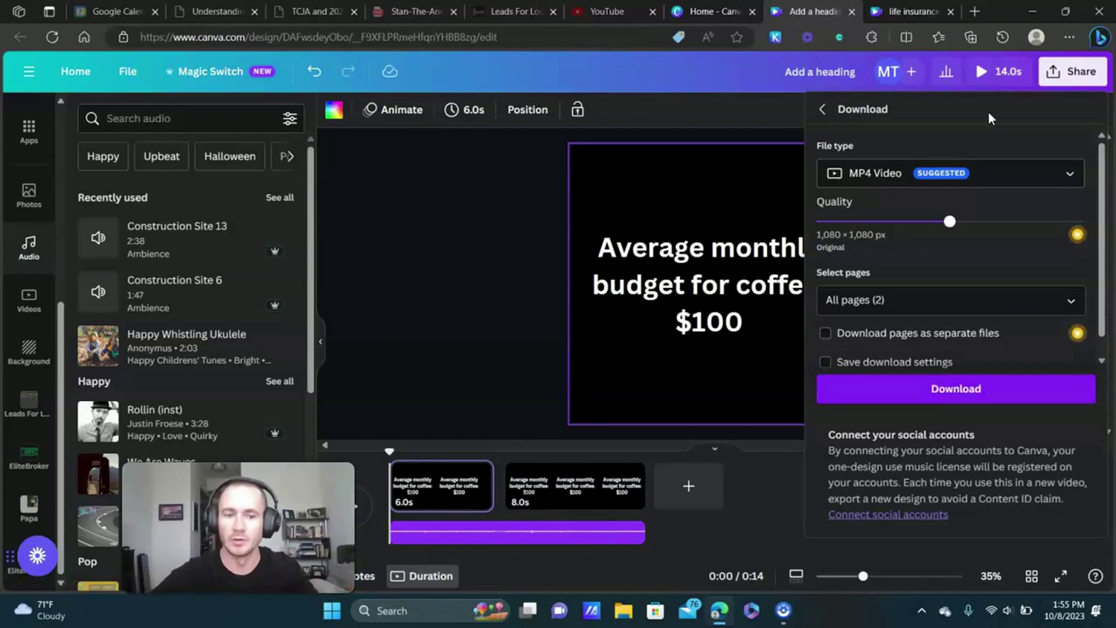
click(821, 110)
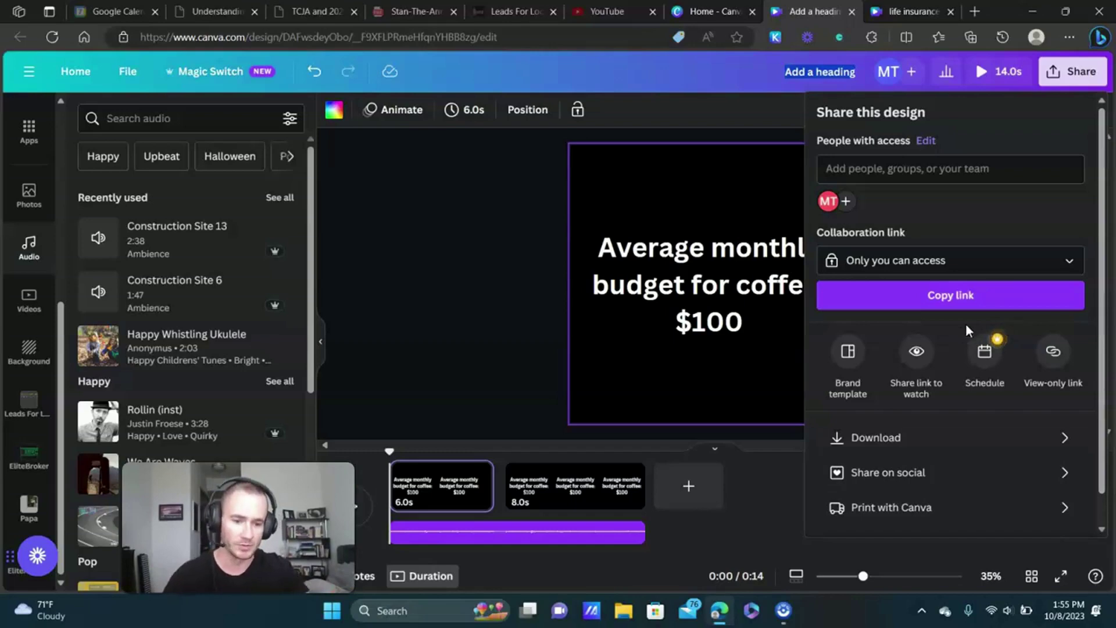
scroll(874, 453, down, 1)
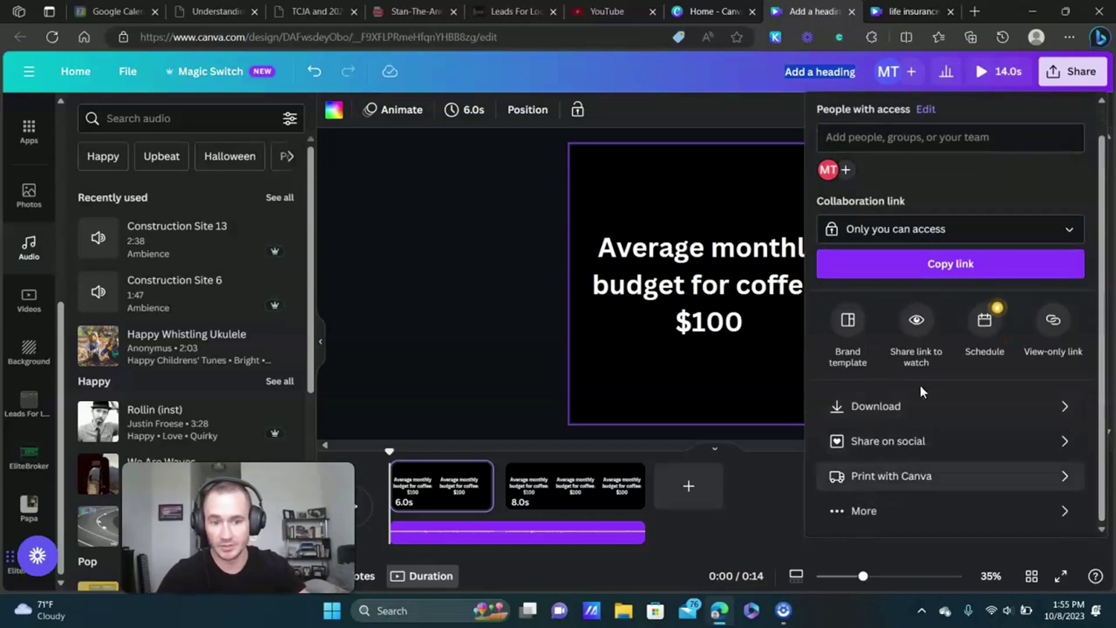
View the design's template link under More sharing options, then close the panel.
click(932, 496)
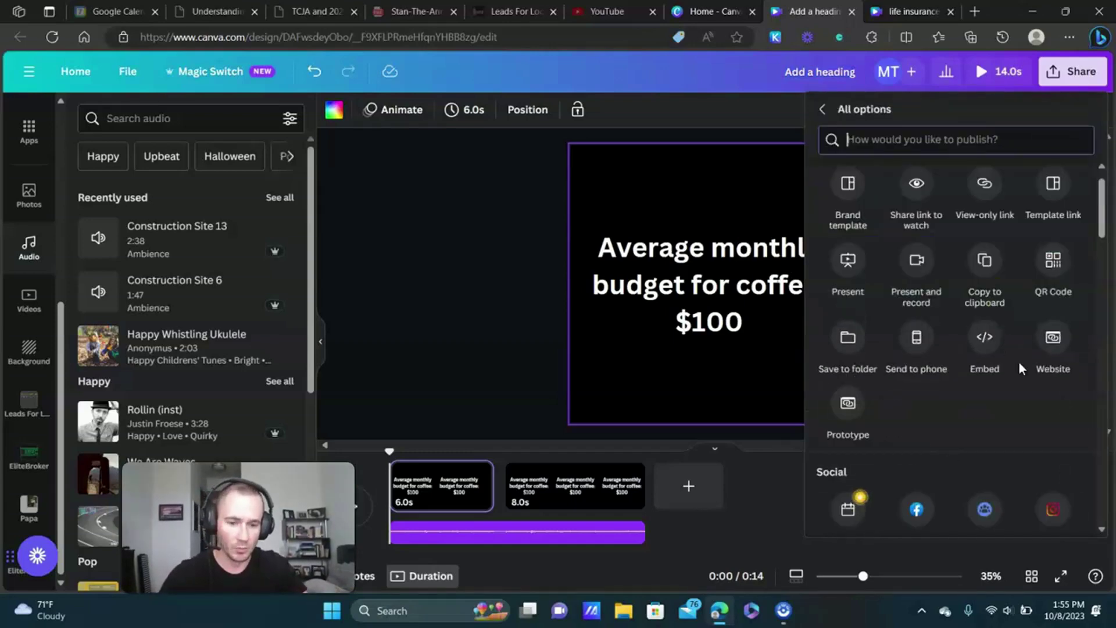
click(1055, 183)
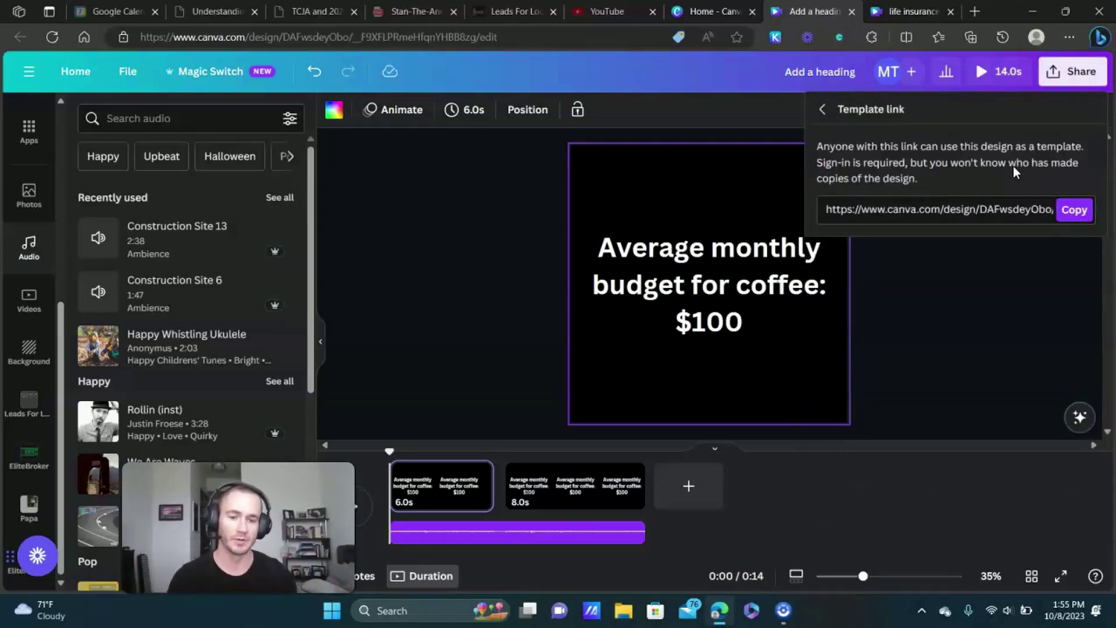
click(1000, 323)
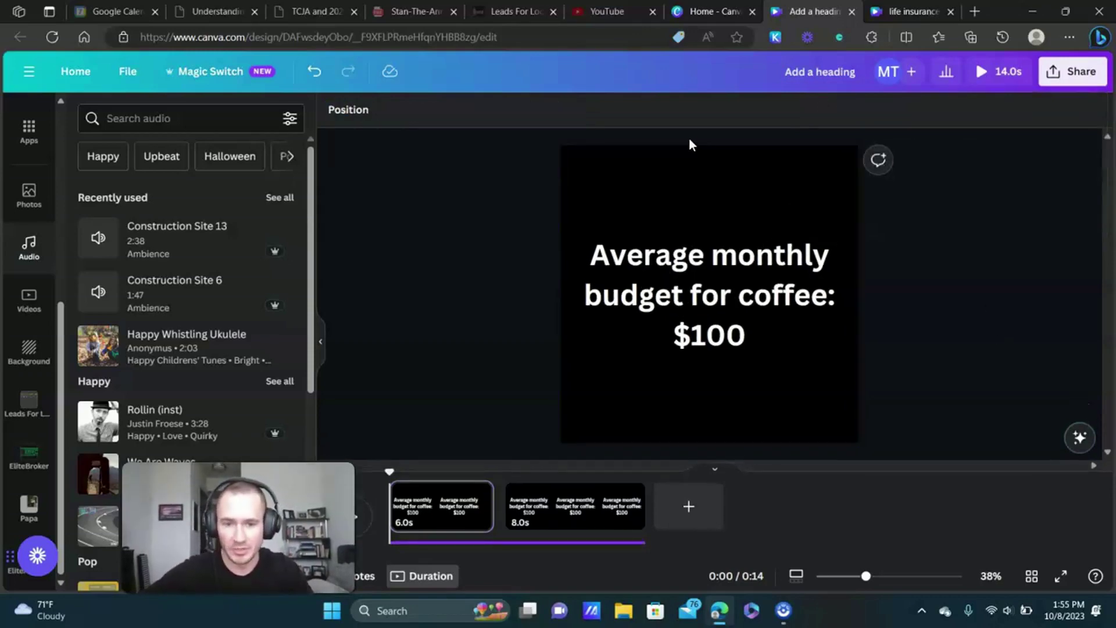